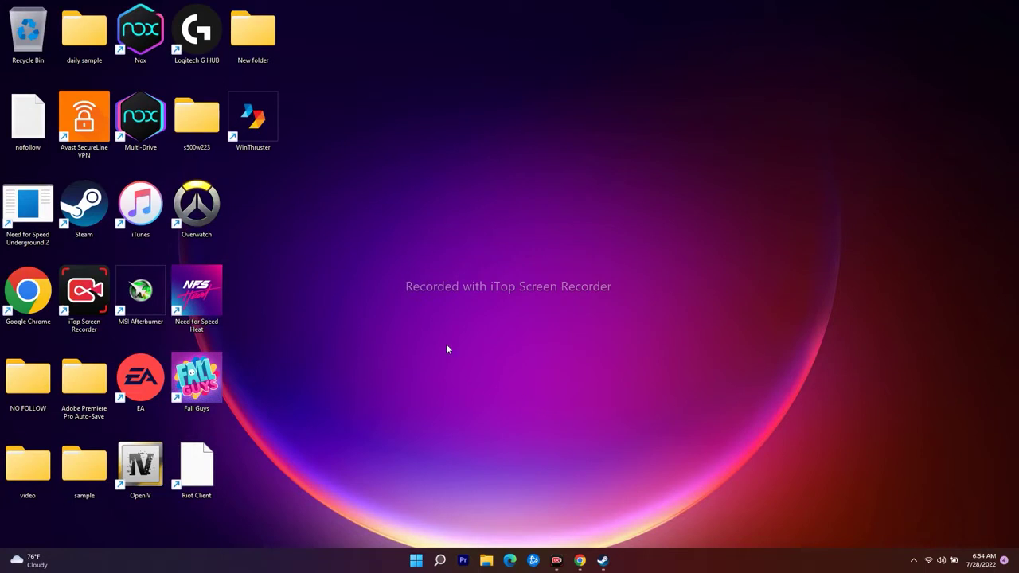
click(416, 561)
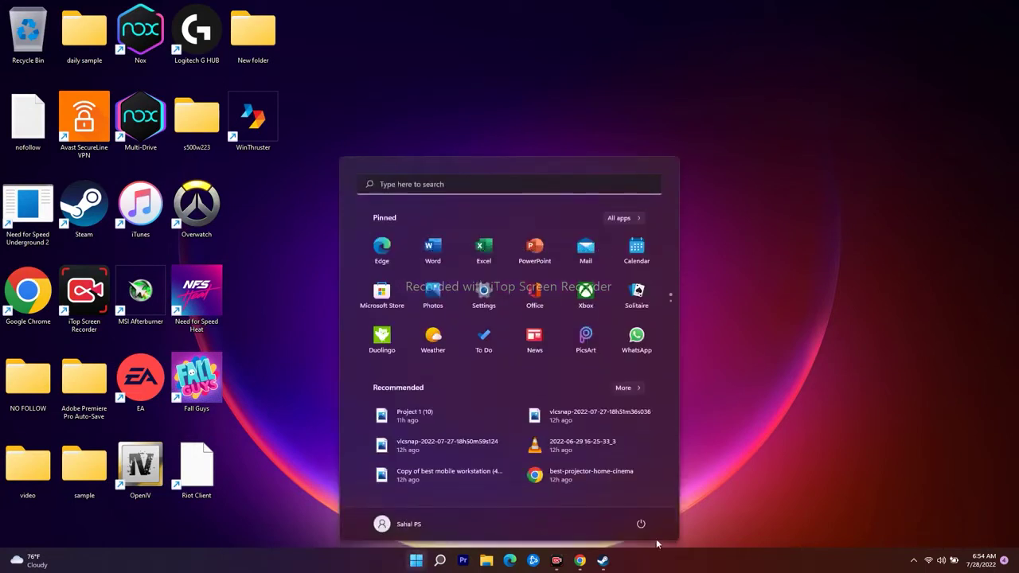
click(720, 451)
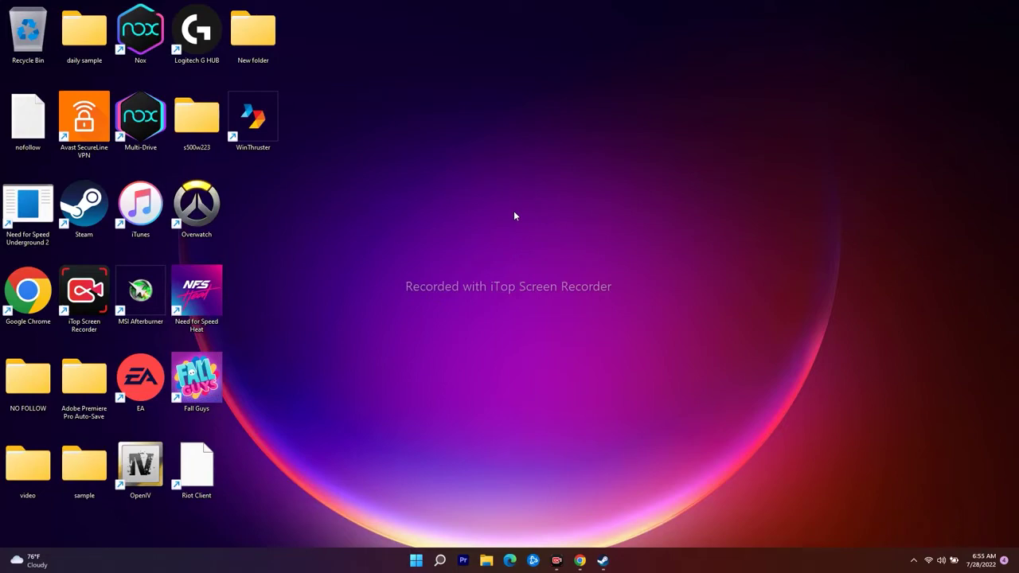
Step: Check the MultiVersus Twitter page in Chrome for recent announcements, and minimize the browser
click(580, 561)
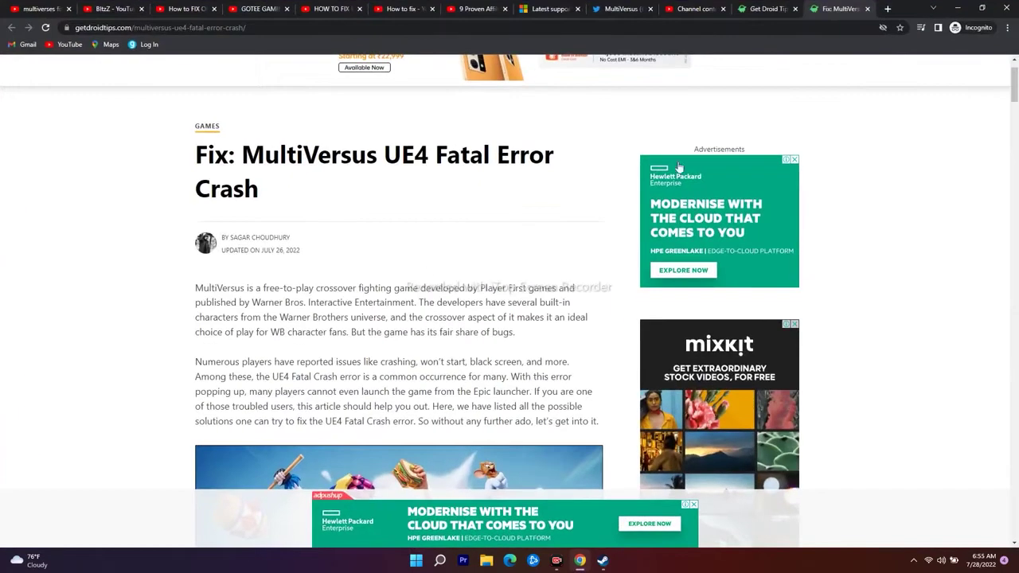
click(629, 9)
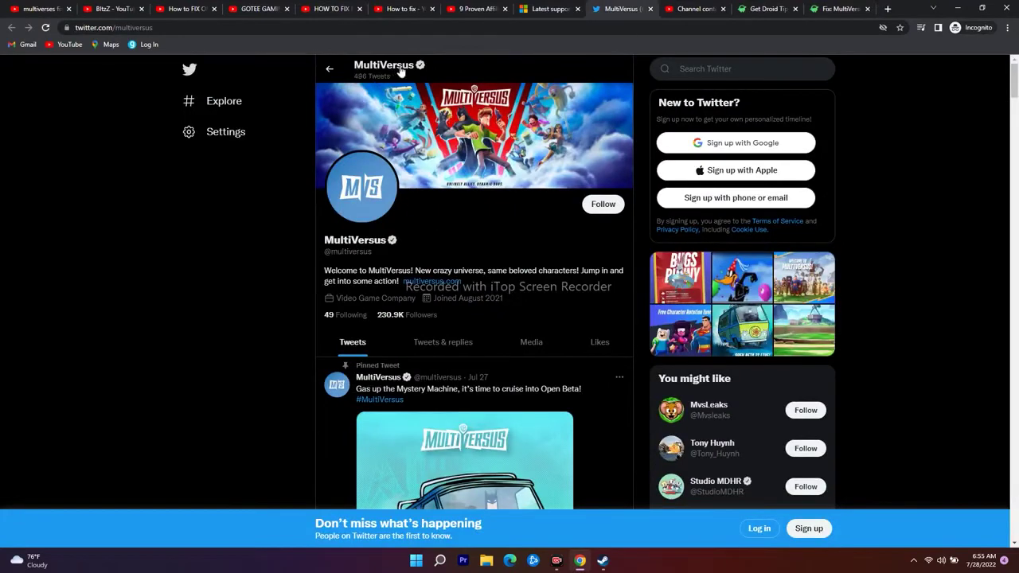
scroll(532, 167, down, 5)
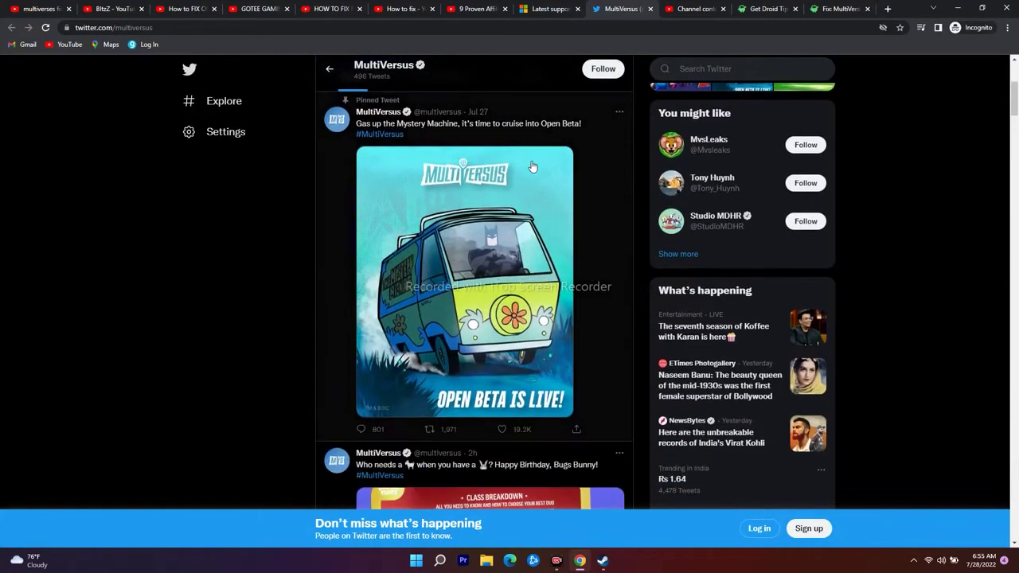
scroll(531, 166, down, 6)
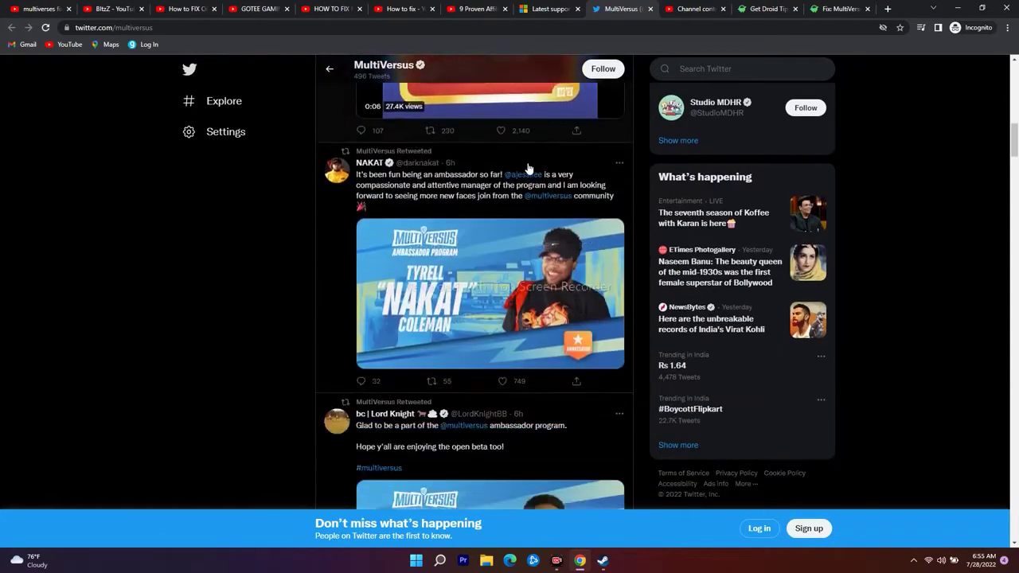
drag(1014, 143, 1015, 291)
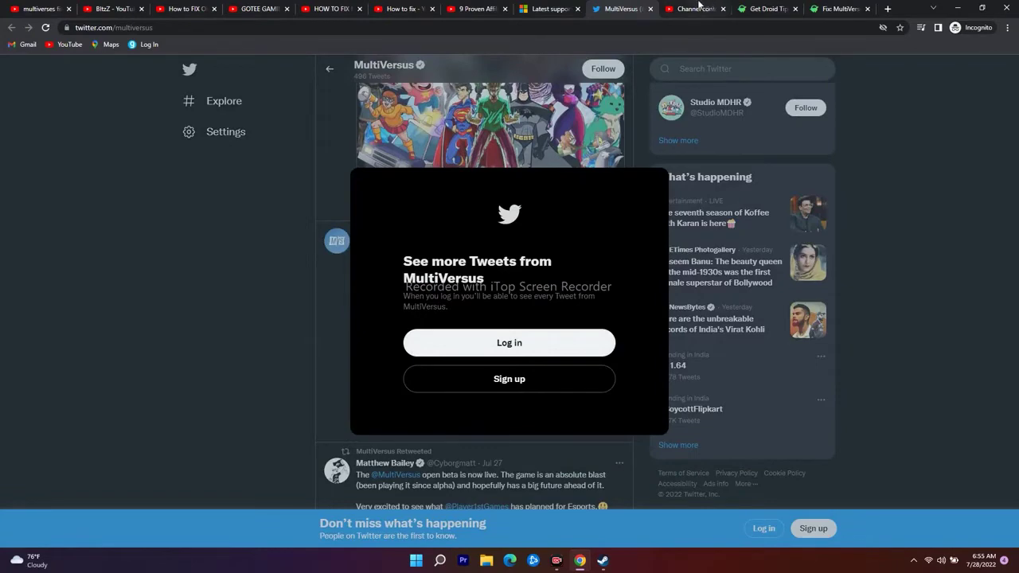
click(699, 7)
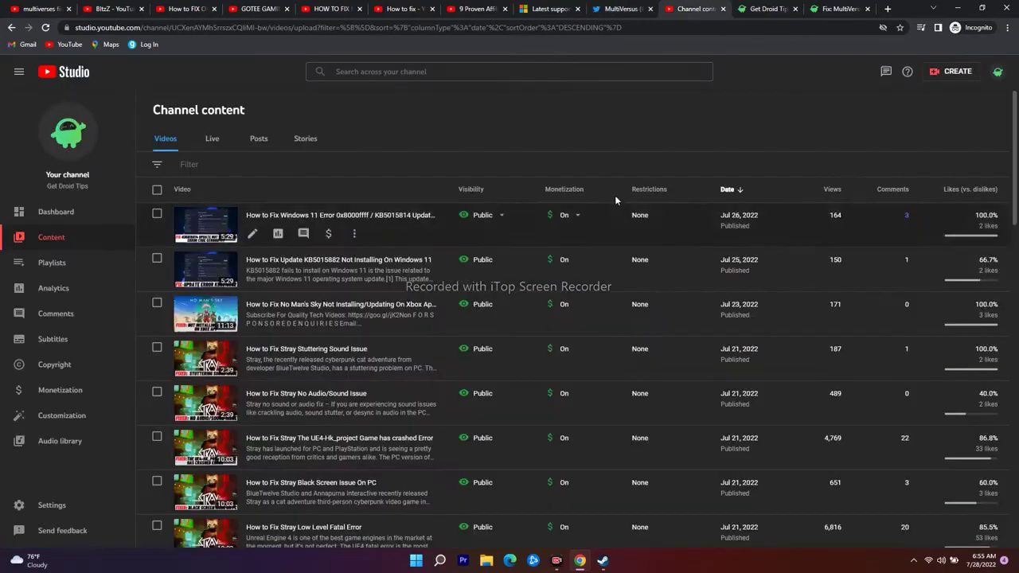
click(958, 8)
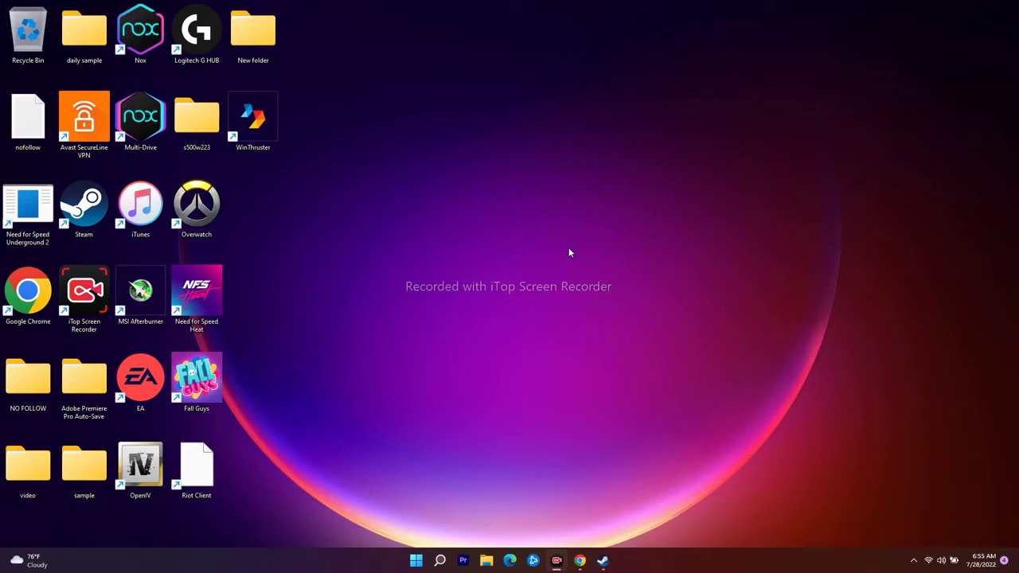
click(929, 562)
click(764, 430)
Step: Search Windows for Command Prompt and run it as administrator
click(439, 561)
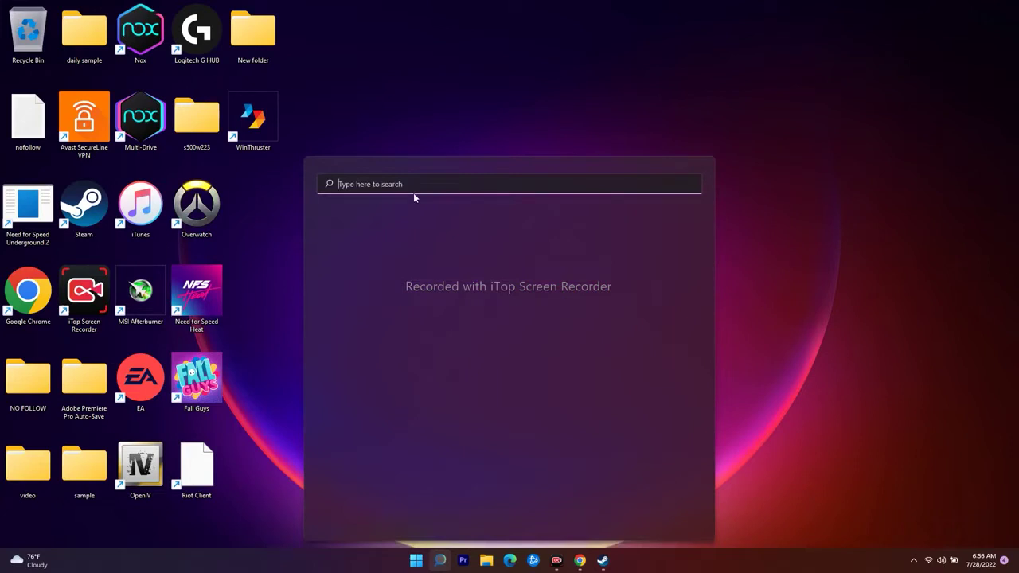
text(cm)
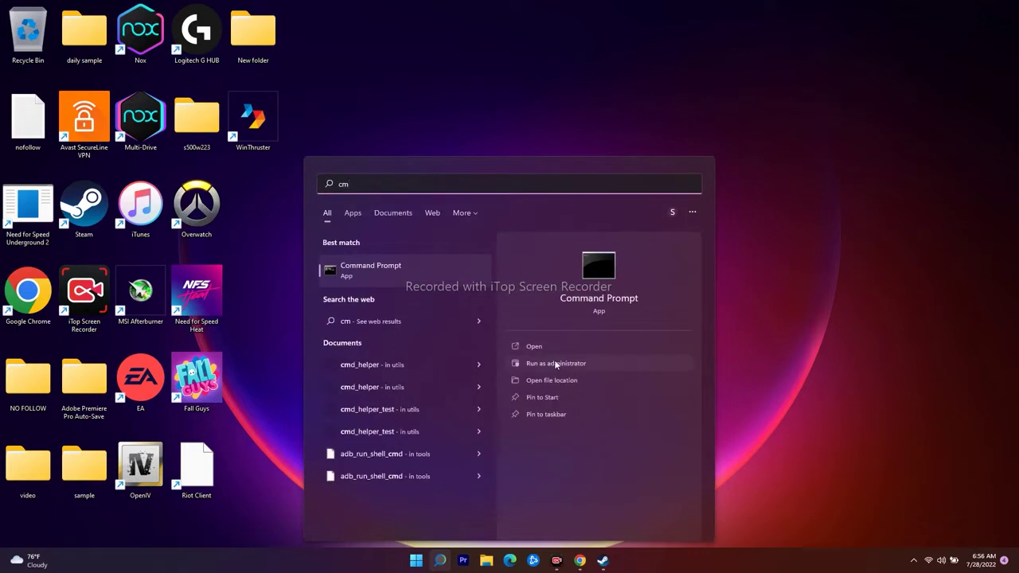
click(555, 362)
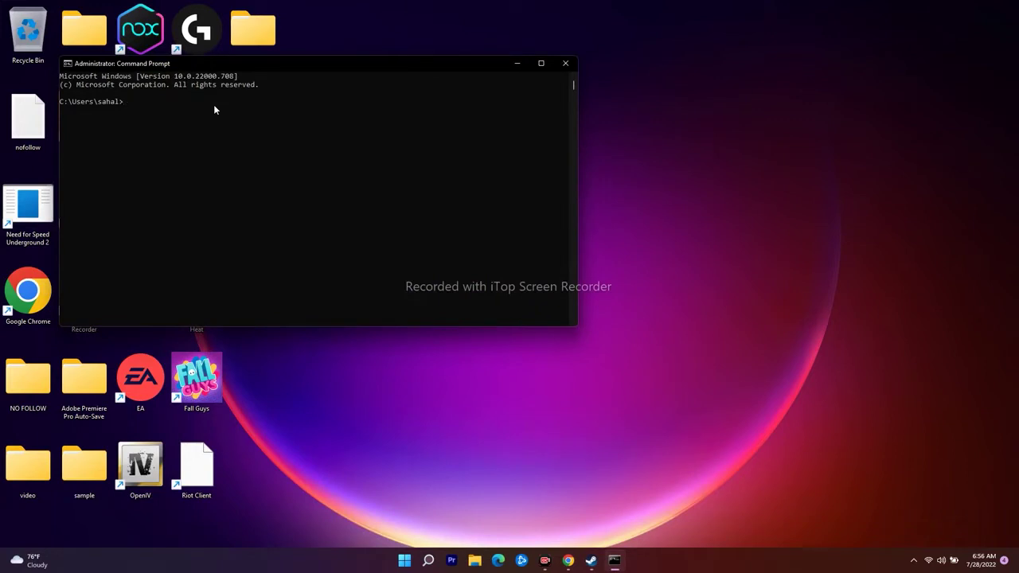
Step: Flush the DNS cache with ipconfig/flushdns and register the DNS records with ipconfig/registerdns
text(ipconfig/flushdns)
key(Return)
text(ipconfi)
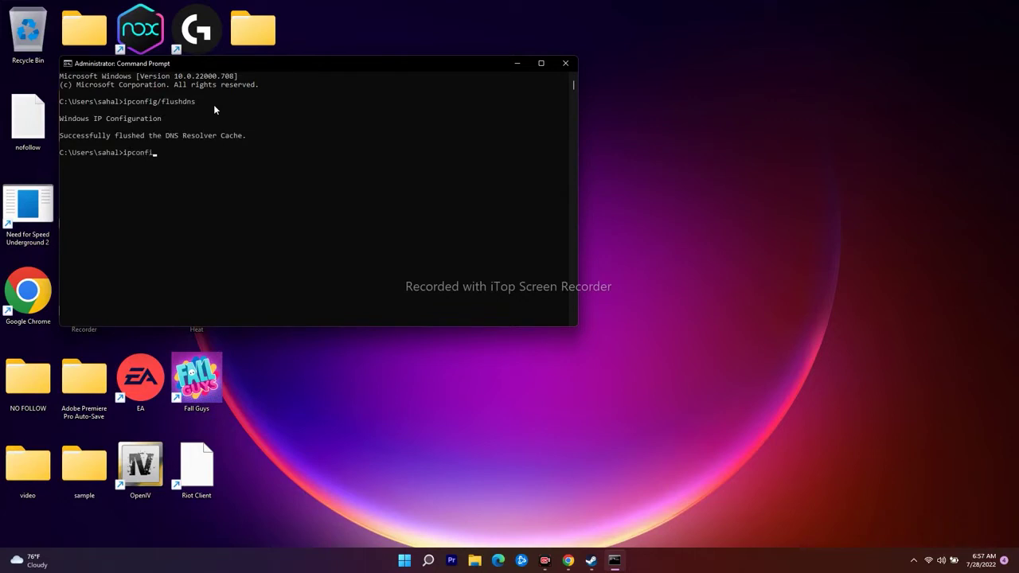
text(g/registerdns)
key(Return)
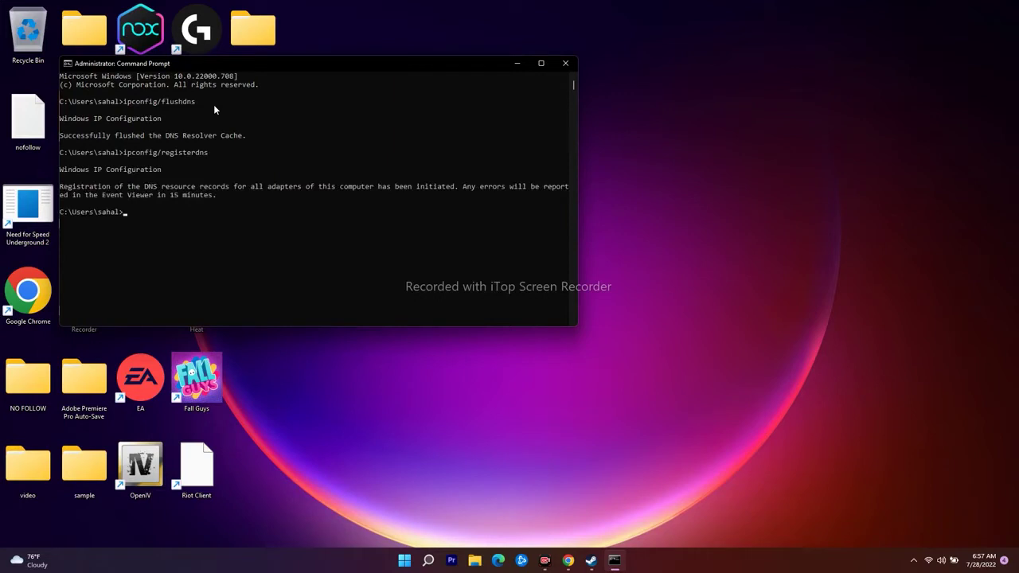
Step: Release and renew the IP address with ipconfig/release and ipconfig/renew
text(ipconfig/release)
key(Return)
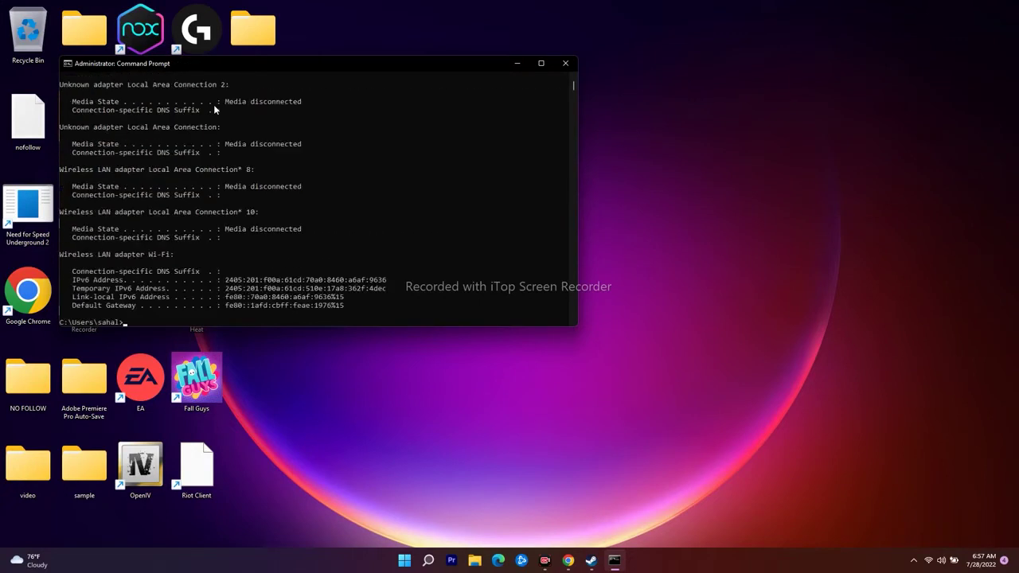
text(ipconfig/renew)
key(Return)
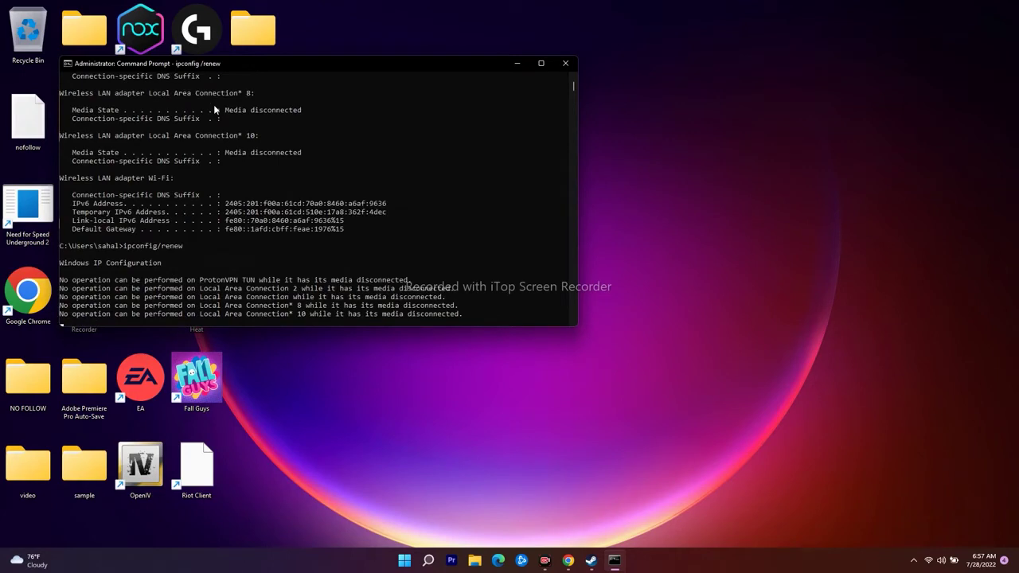
text(ip)
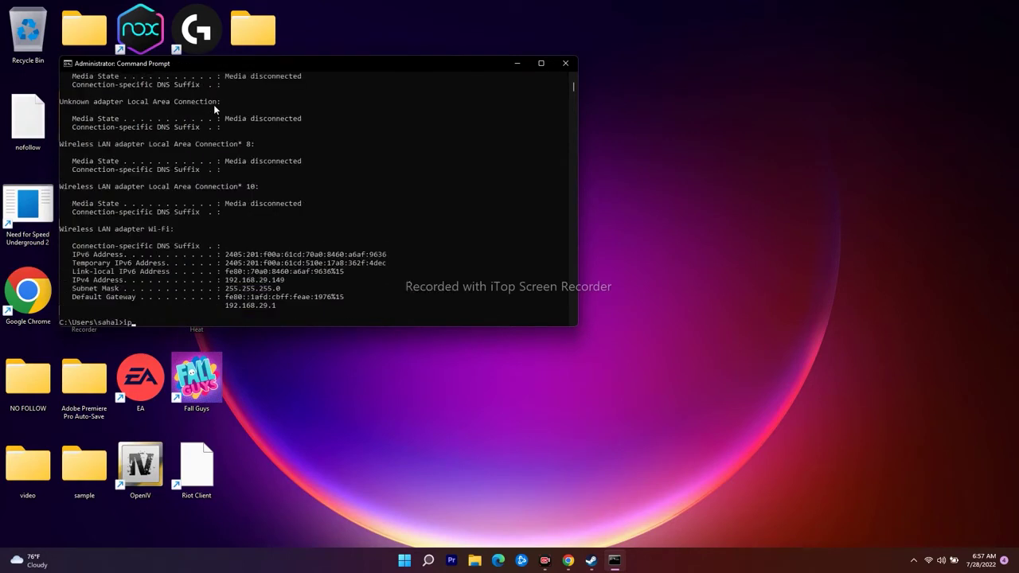
text(config)
key(BackSpace)
key(BackSpace)
key(BackSpace)
key(BackSpace)
key(BackSpace)
key(BackSpace)
Step: Reset the Winsock catalog with netsh winsock reset and close Command Prompt
text(nets)
key(BackSpace)
key(BackSpace)
text(tsh winsock reset)
key(Return)
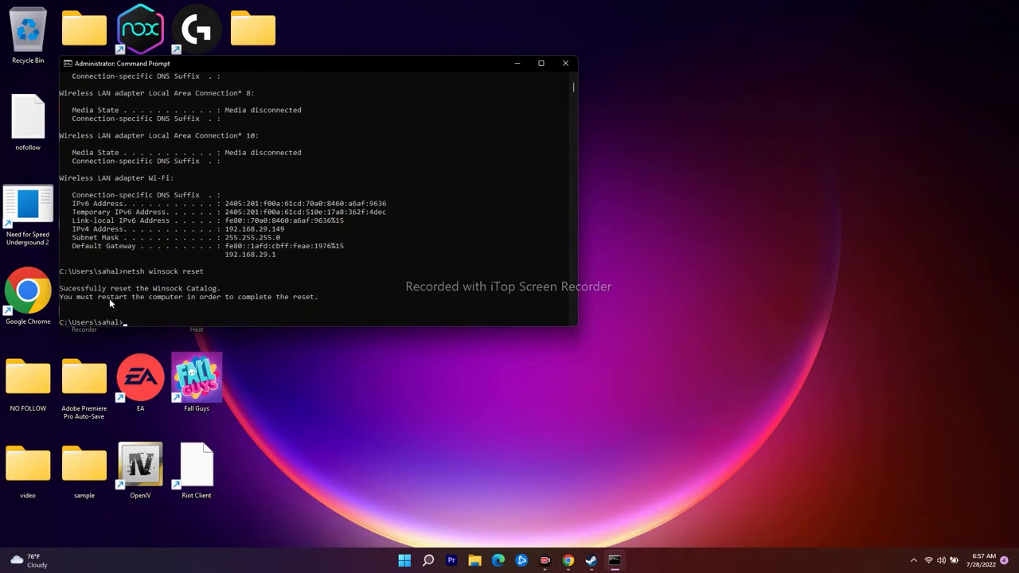
click(566, 63)
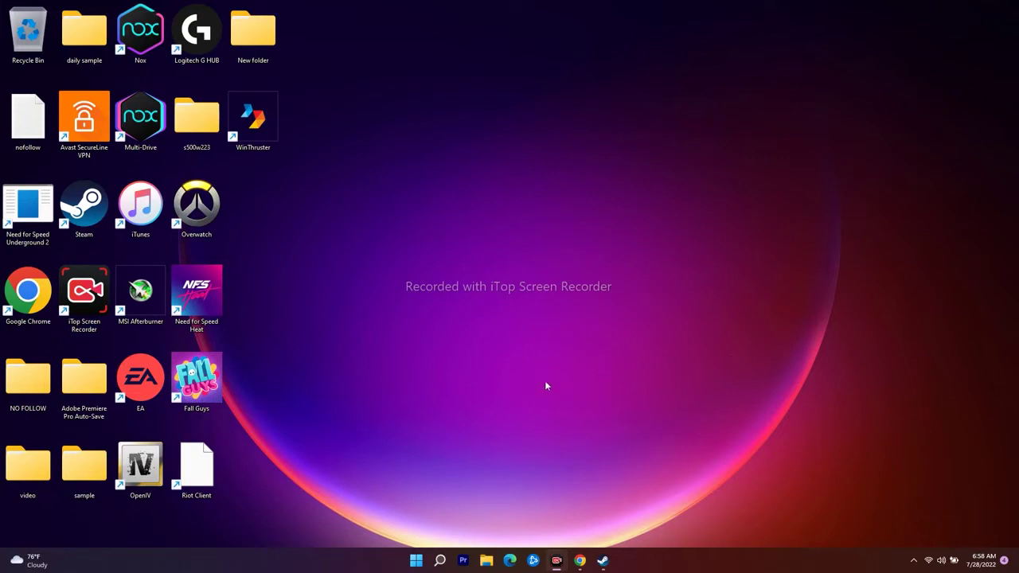
Step: Search Windows for ncpa.cpl and open the Network Connections window
click(440, 560)
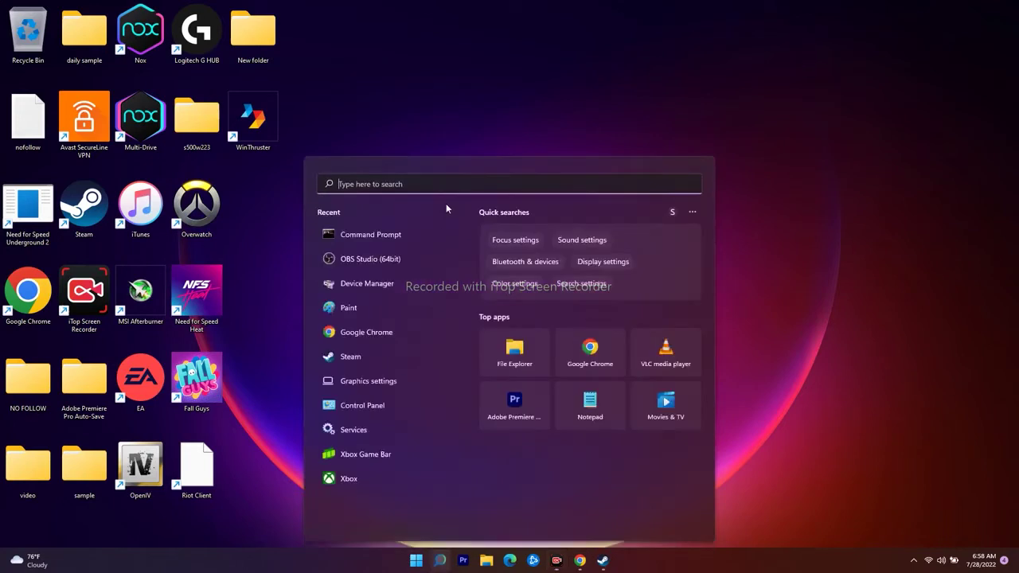
text(nc)
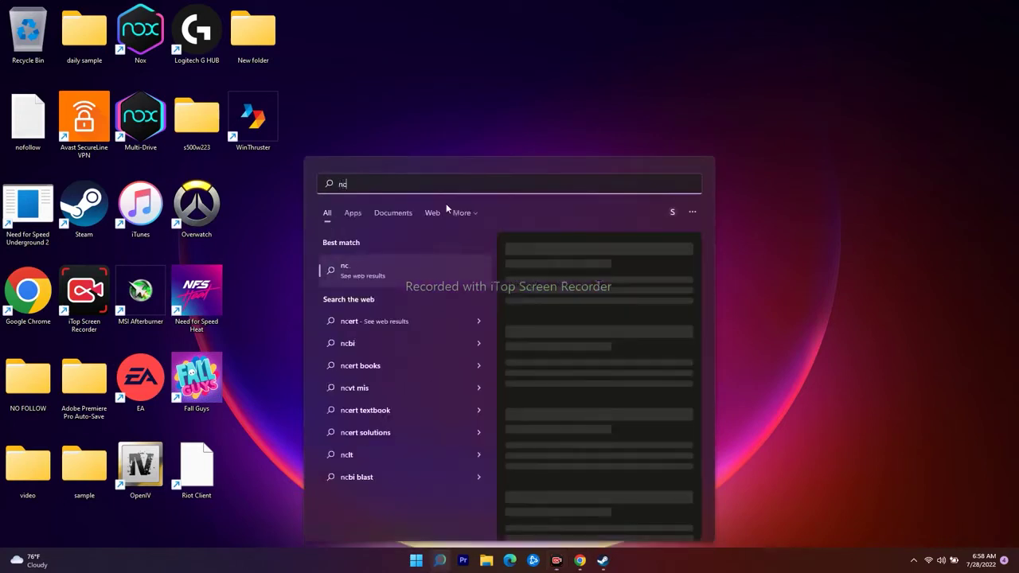
text(pa.)
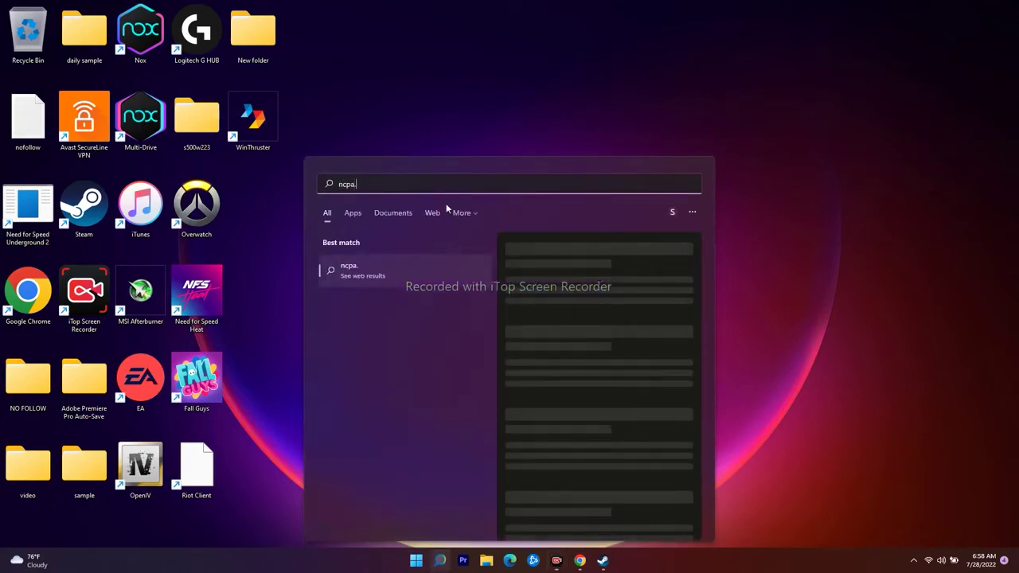
text(cpl)
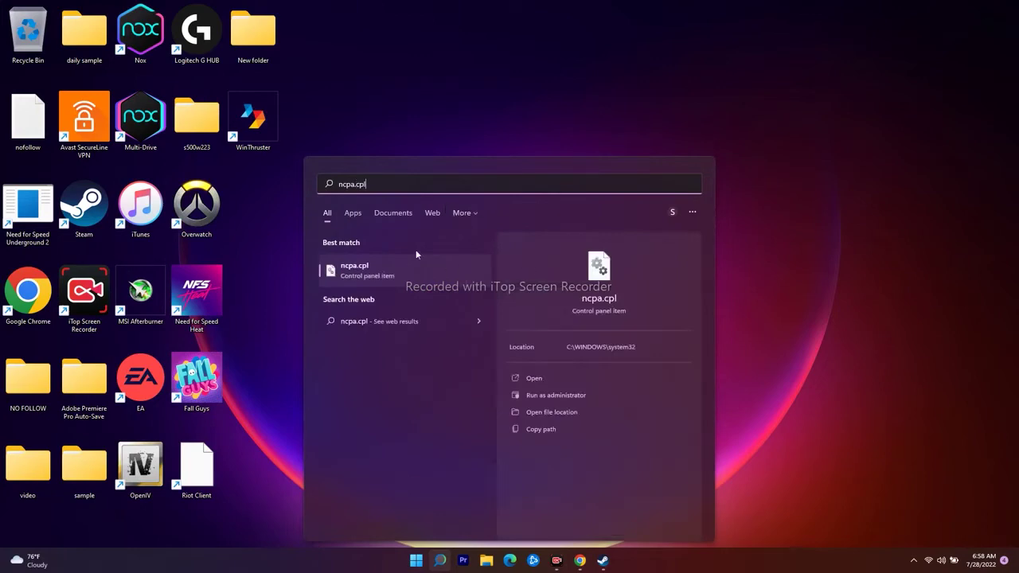
click(384, 268)
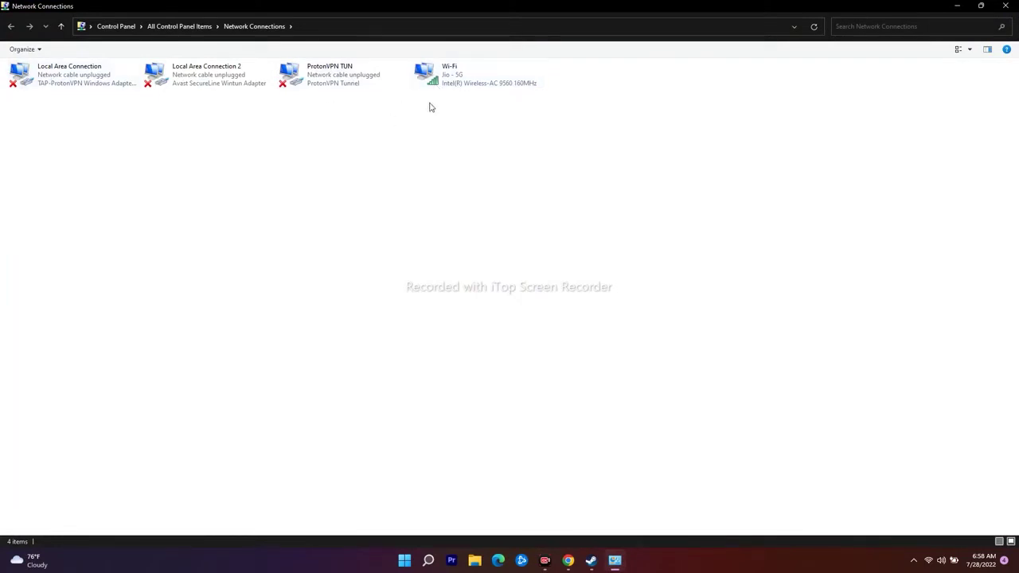
Step: Open the Internet Protocol Version 4 (TCP/IPv4) properties of the Wi-Fi connection
right_click(456, 83)
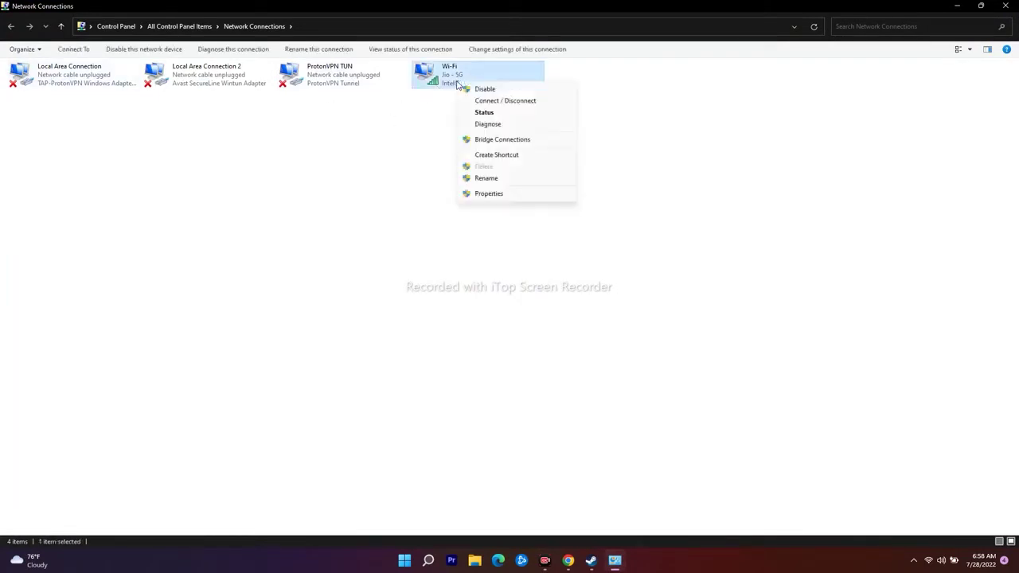
click(473, 193)
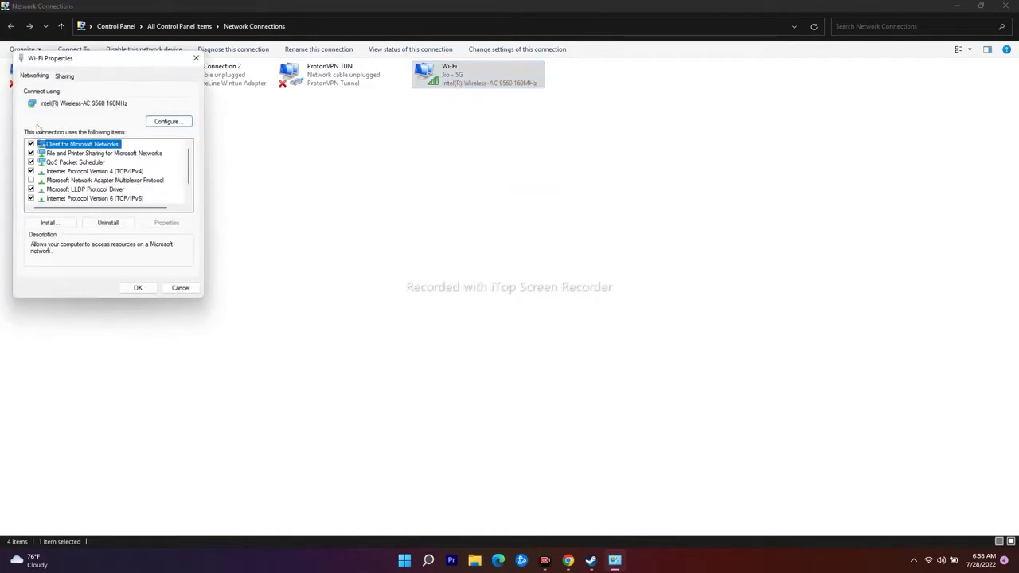
drag(103, 70, 299, 73)
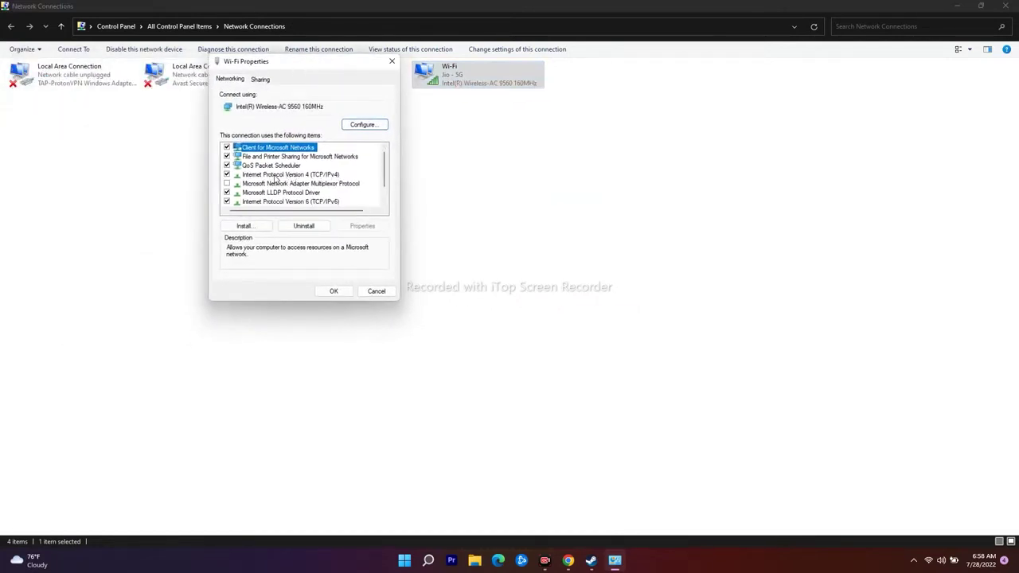
double_click(304, 175)
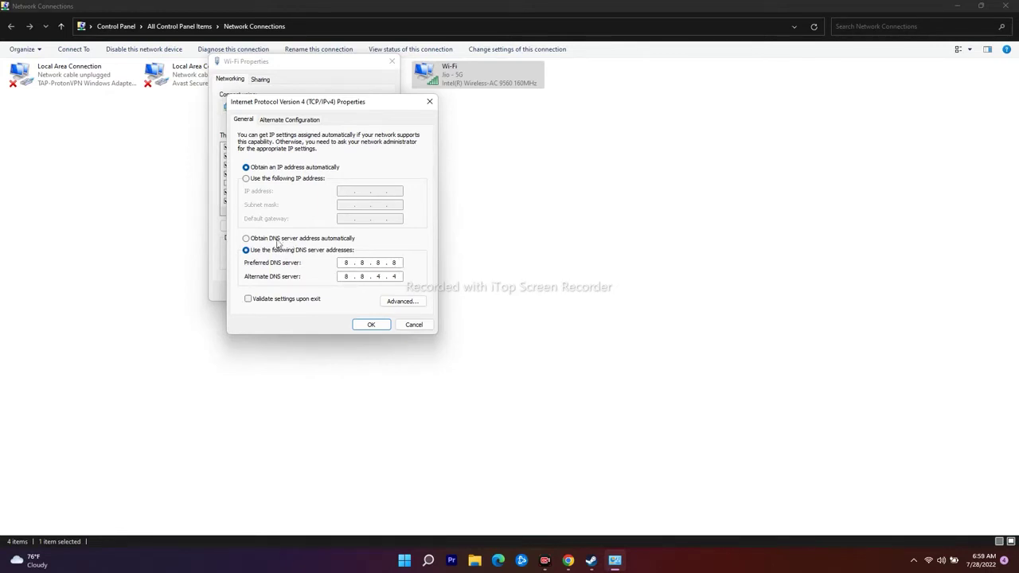
Step: Confirm 8.8.8.8 as preferred and 8.8.4.4 as alternate DNS server for the Wi-Fi connection, and close Network Connections
double_click(345, 263)
click(371, 325)
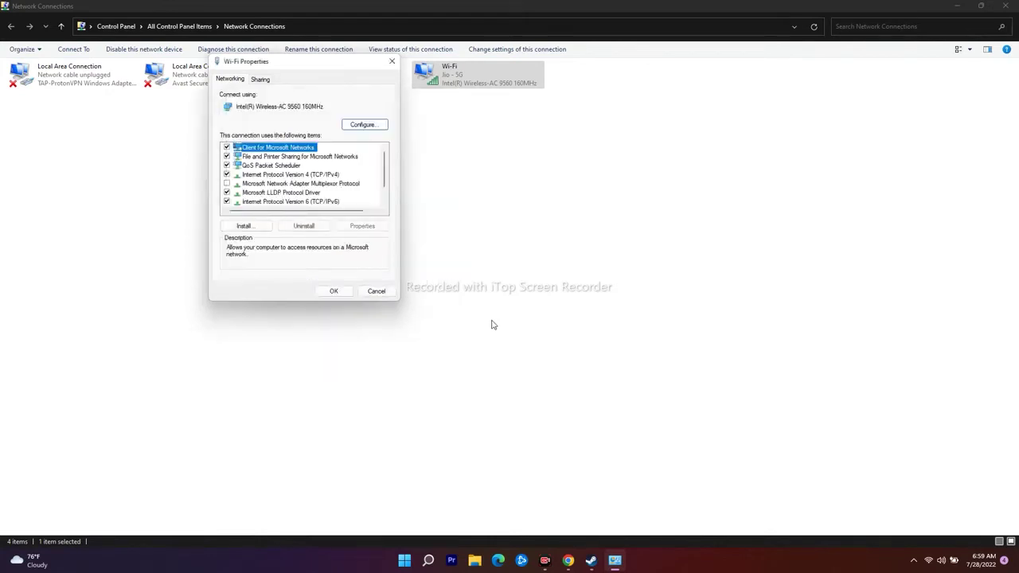
click(336, 293)
click(1005, 6)
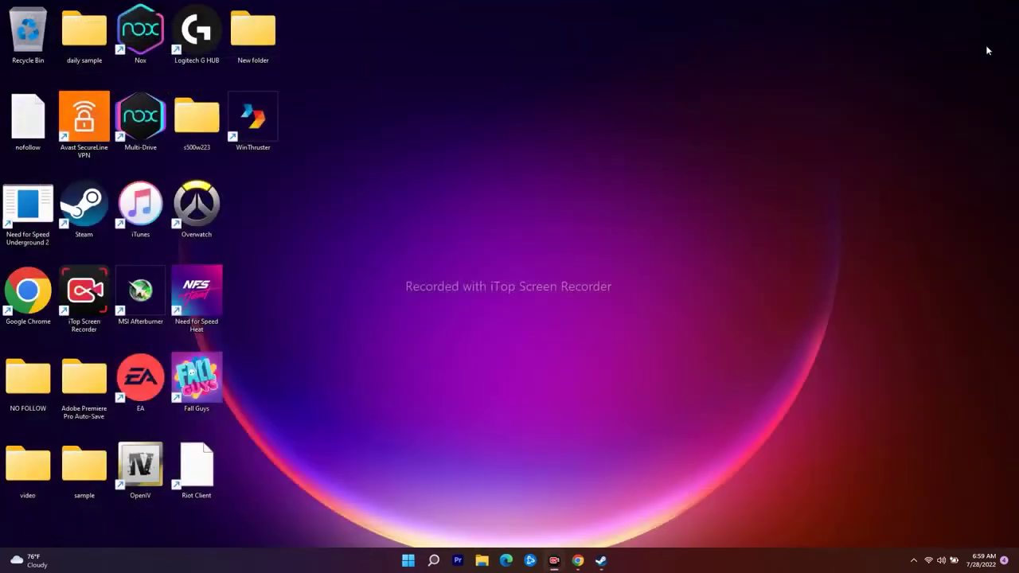
click(604, 560)
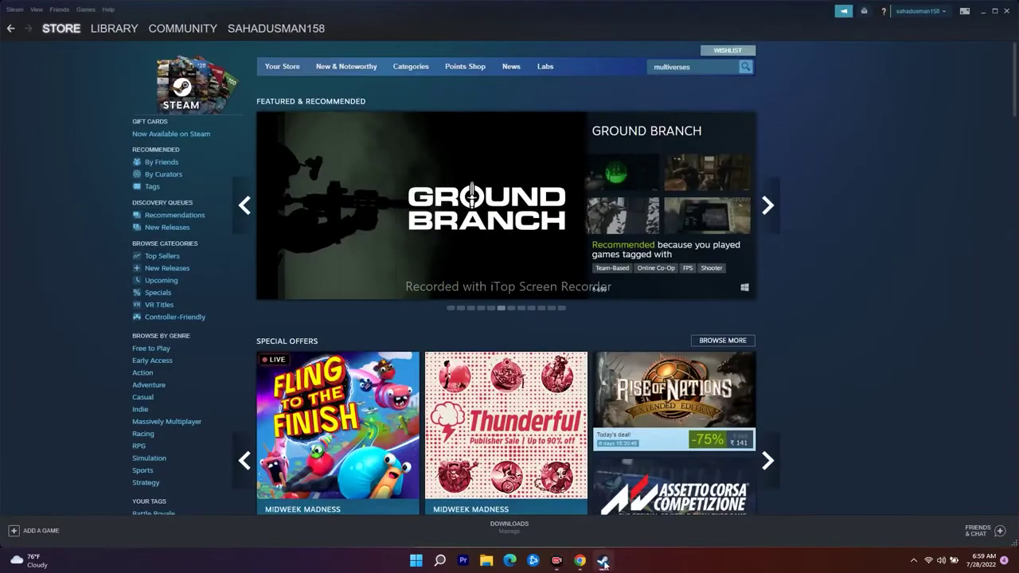
click(604, 561)
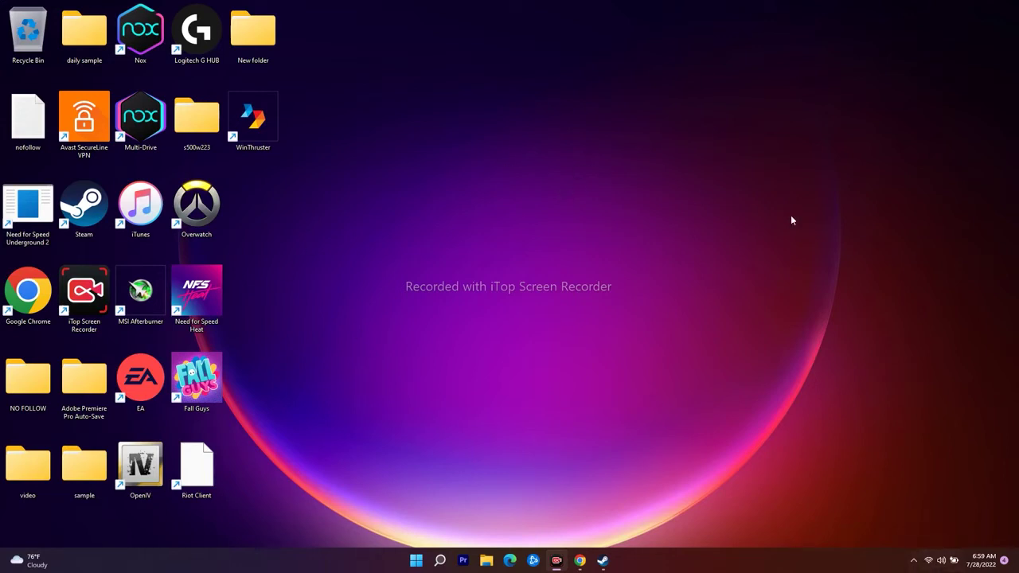
click(929, 560)
click(706, 290)
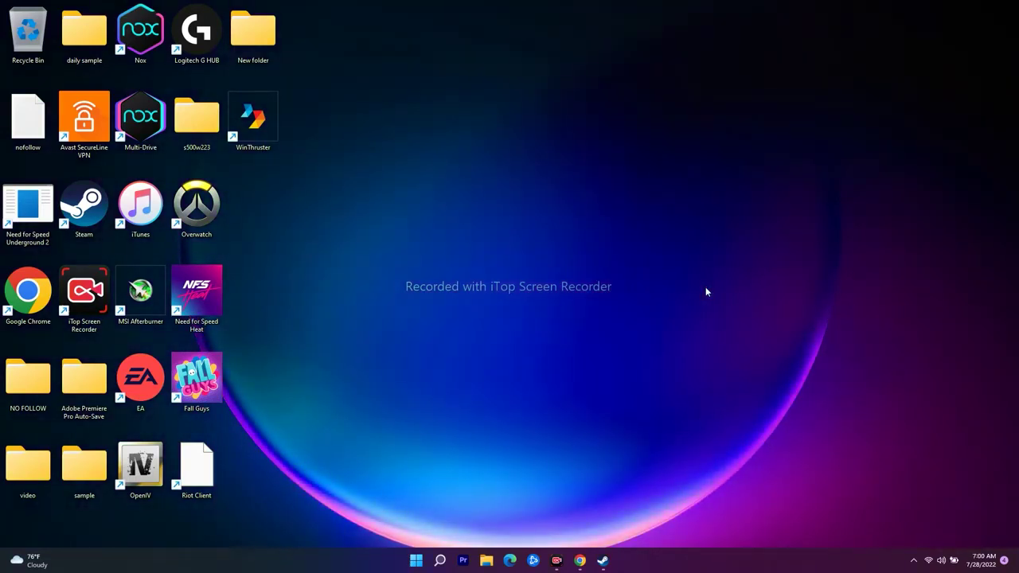
click(439, 561)
click(727, 122)
Step: Open the temporary files folder with the %temp% Run command
key(super+r)
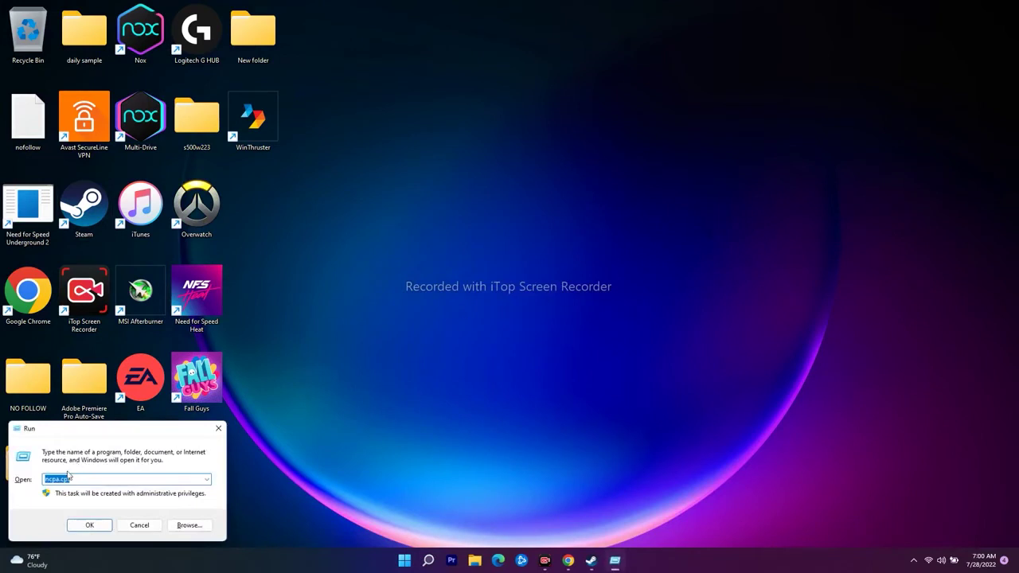
key(BackSpace)
text(%temp)
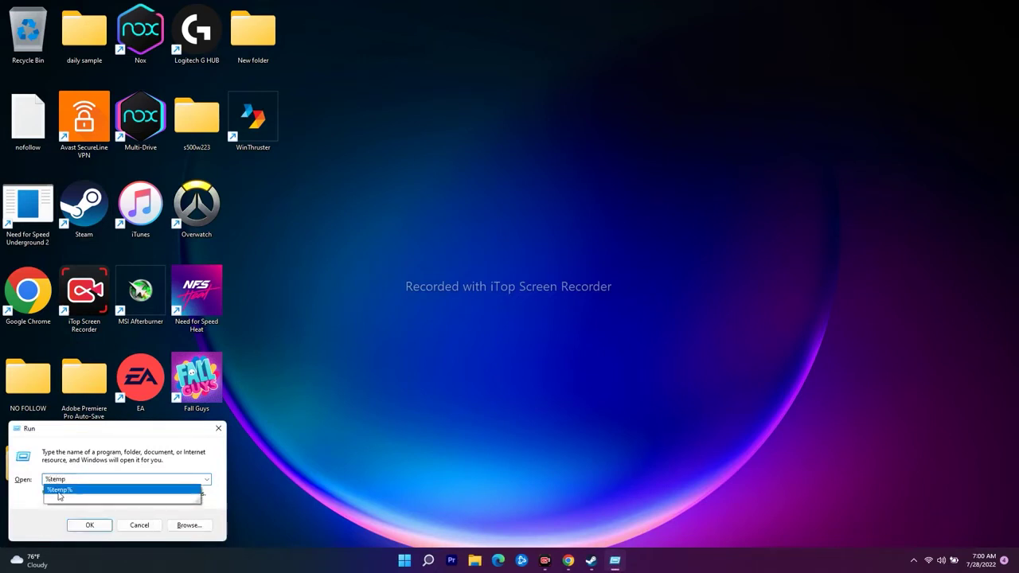
click(126, 495)
click(101, 525)
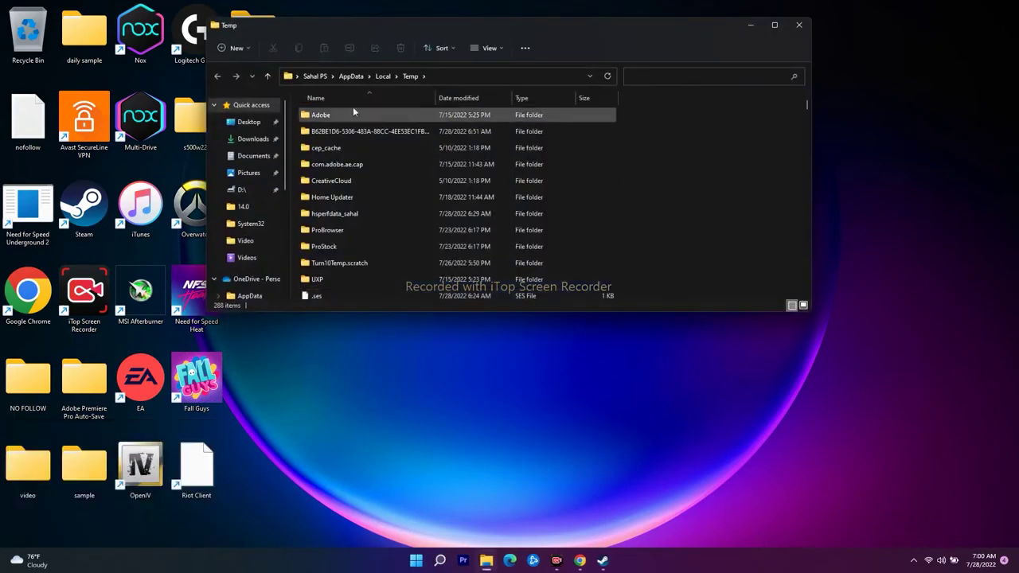
Step: Delete all items in the Temp folder, skipping the files in use, and minimize the folder window
scroll(701, 170, down, 1)
scroll(701, 167, down, 15)
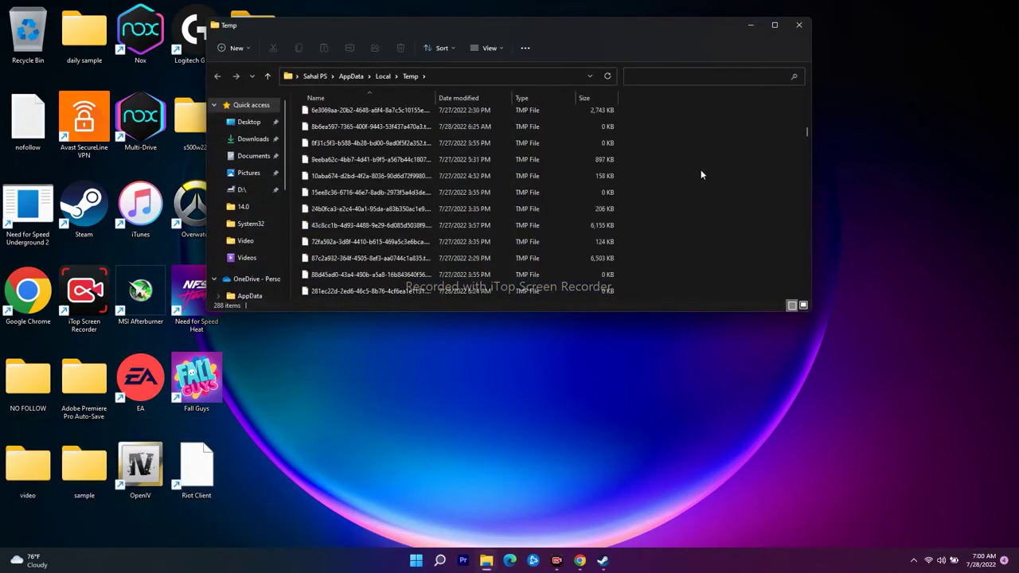
drag(807, 147, 805, 289)
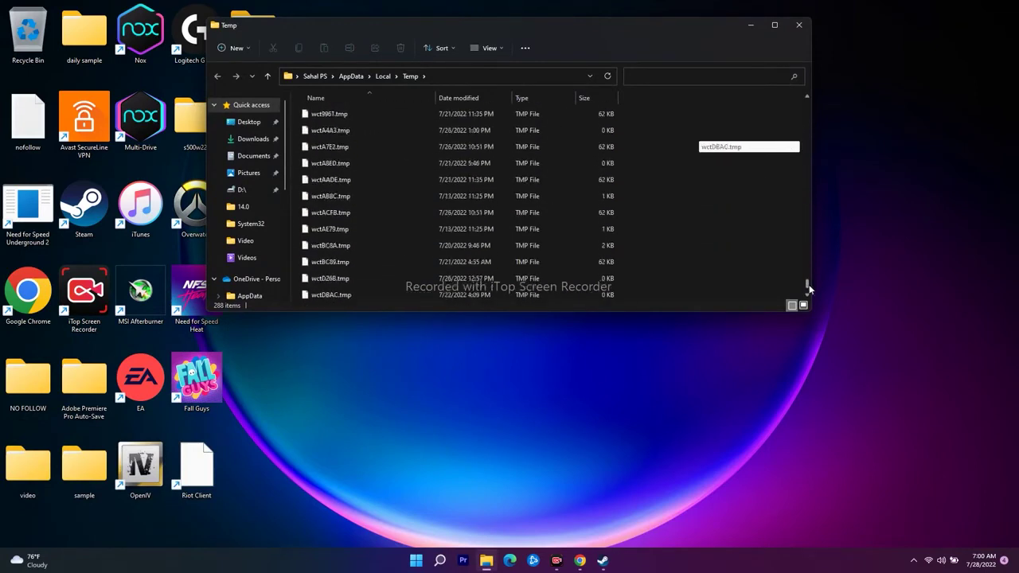
drag(621, 276, 299, 8)
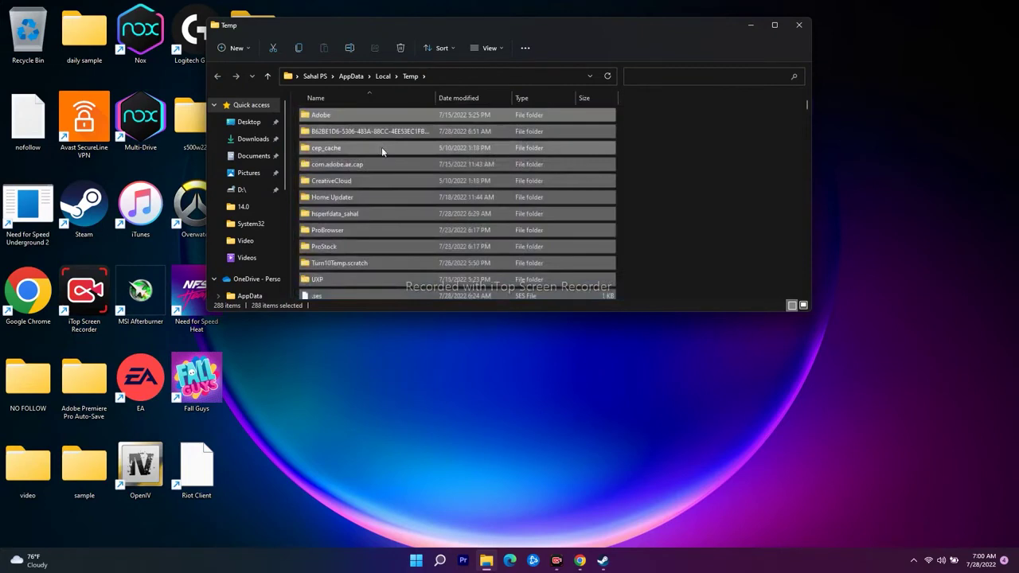
right_click(382, 146)
click(460, 161)
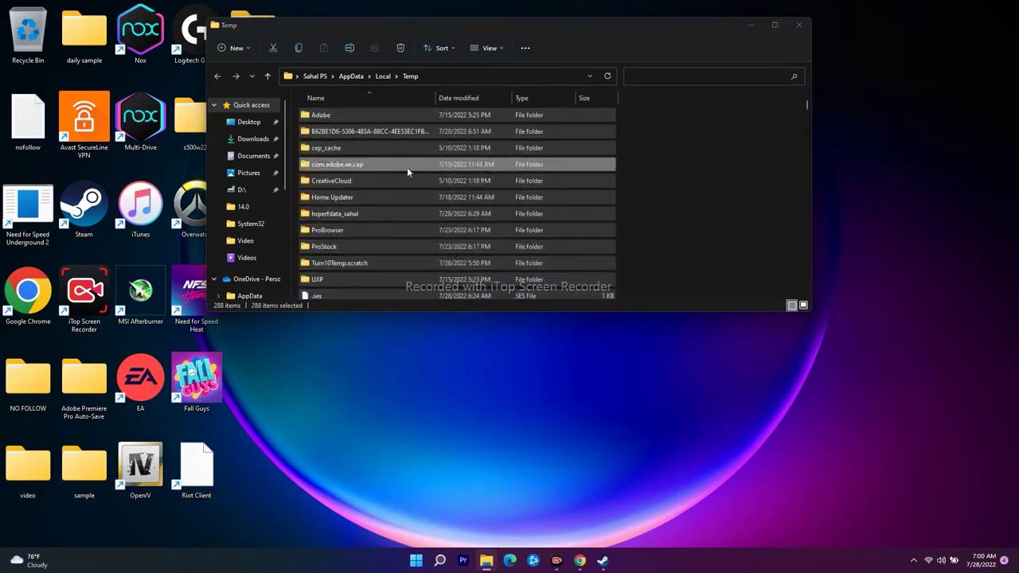
click(220, 252)
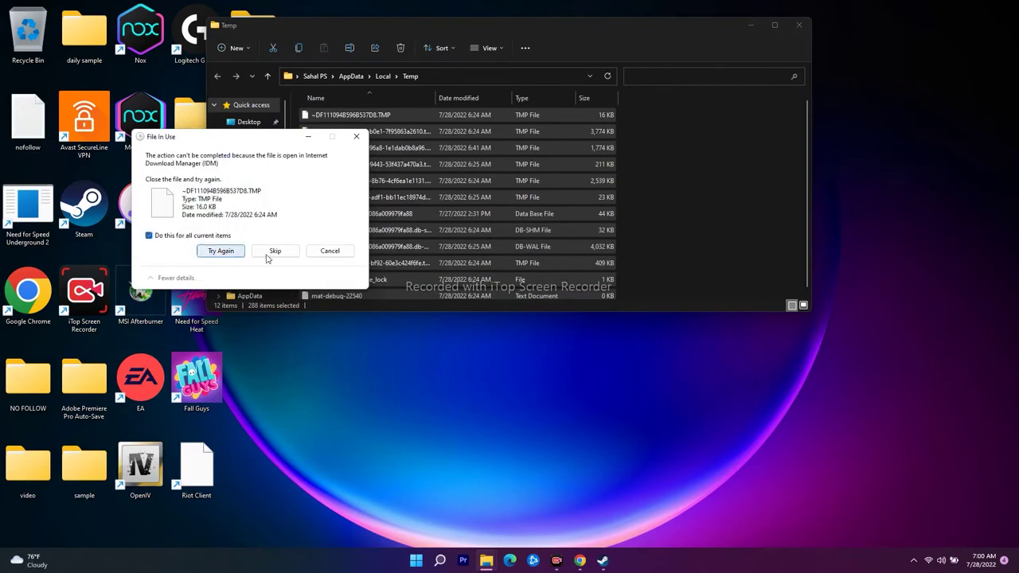
click(237, 252)
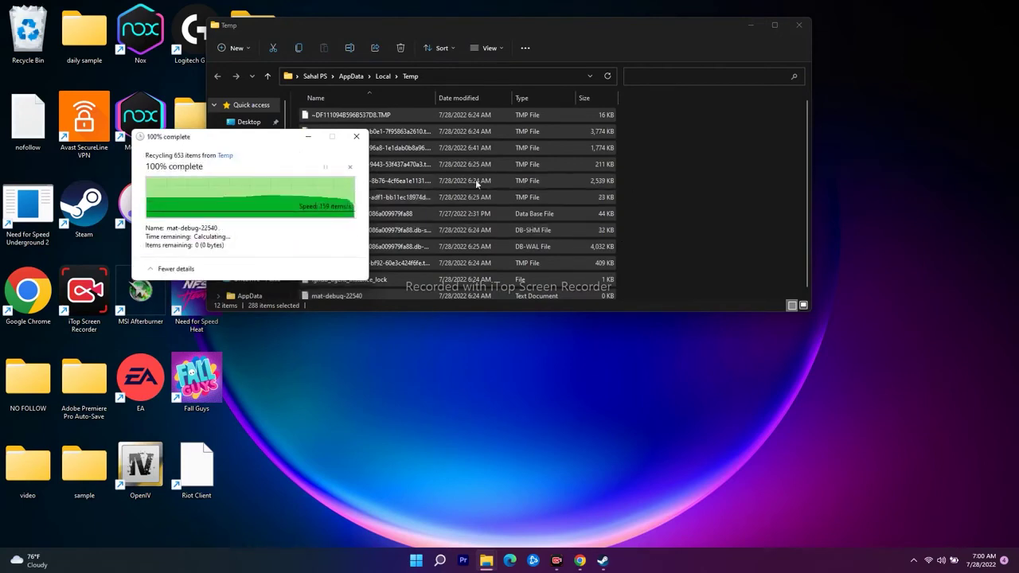
click(751, 27)
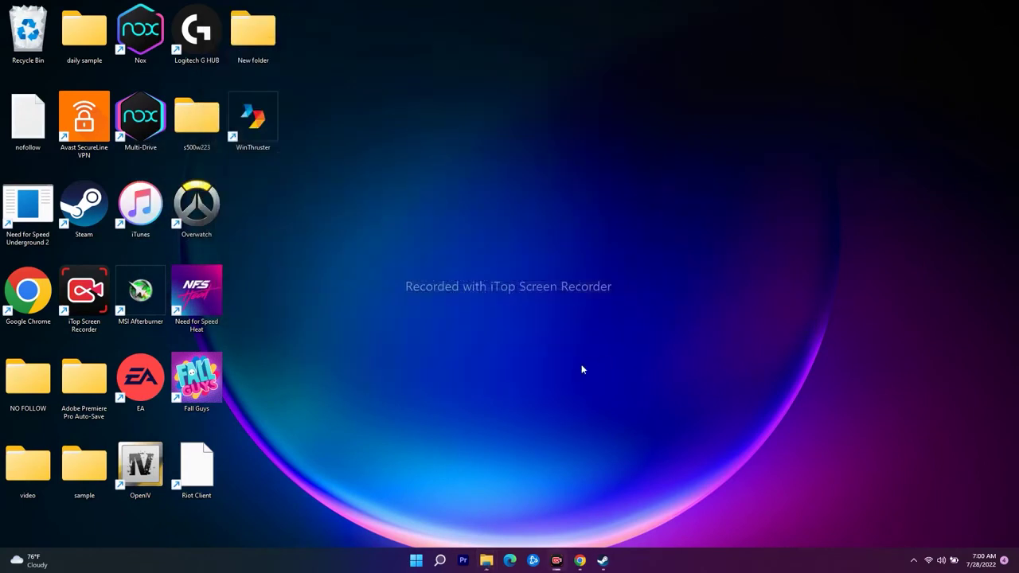
Step: Switch the desktop to the next background image
click(604, 561)
click(604, 562)
right_click(820, 151)
click(857, 219)
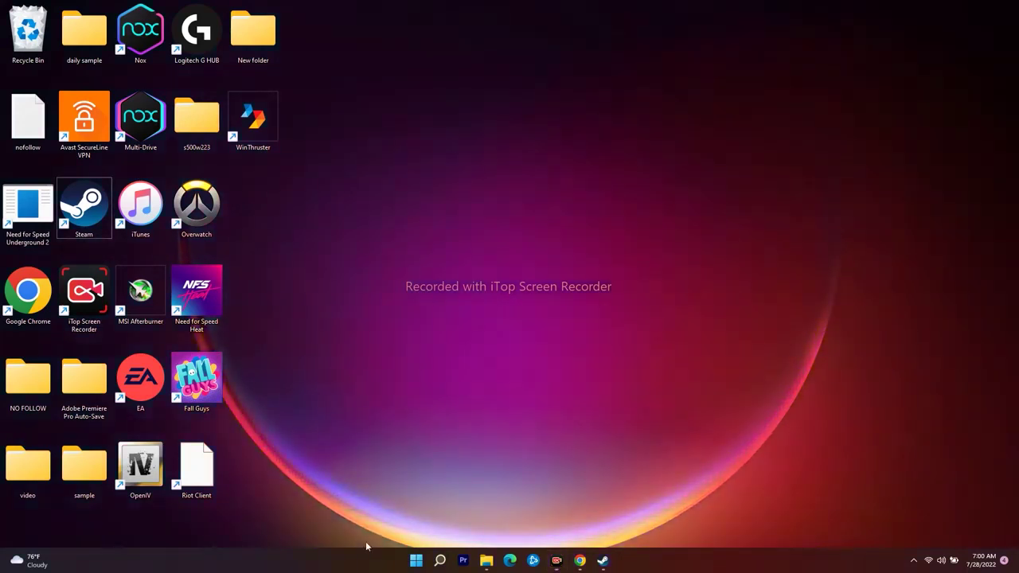
Step: Open Device Manager and expand the Display adapters category
right_click(417, 562)
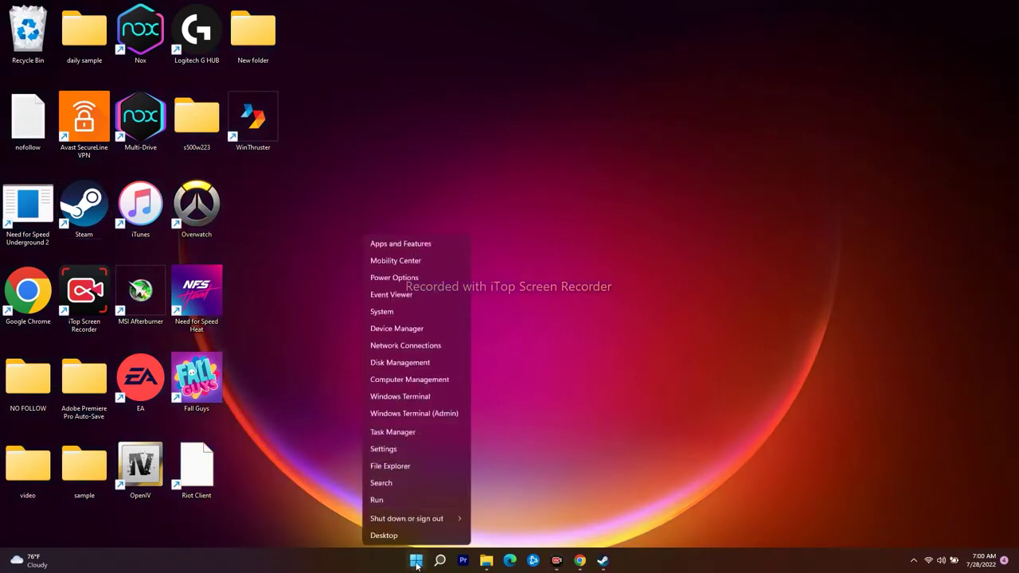
click(416, 329)
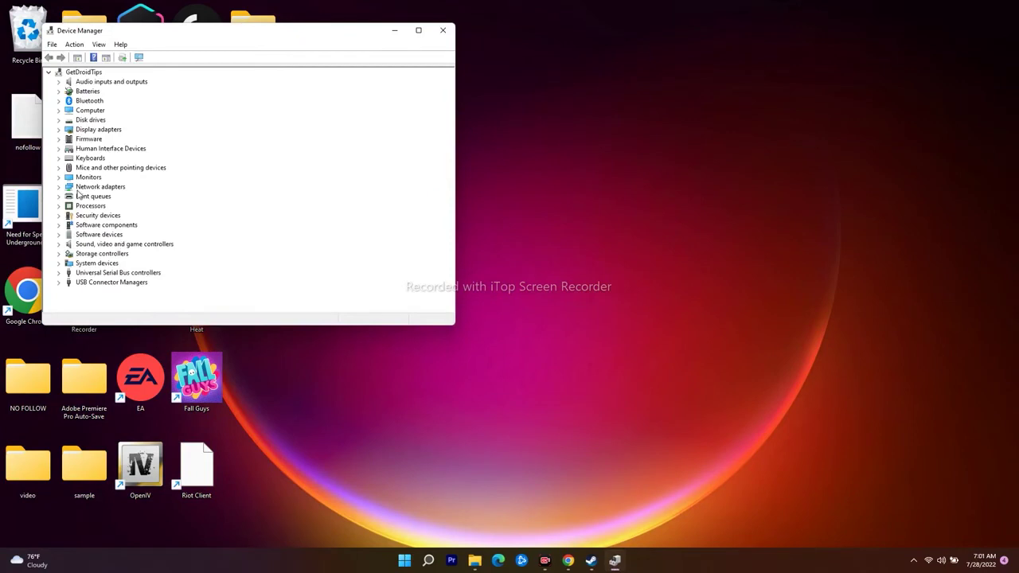
click(59, 130)
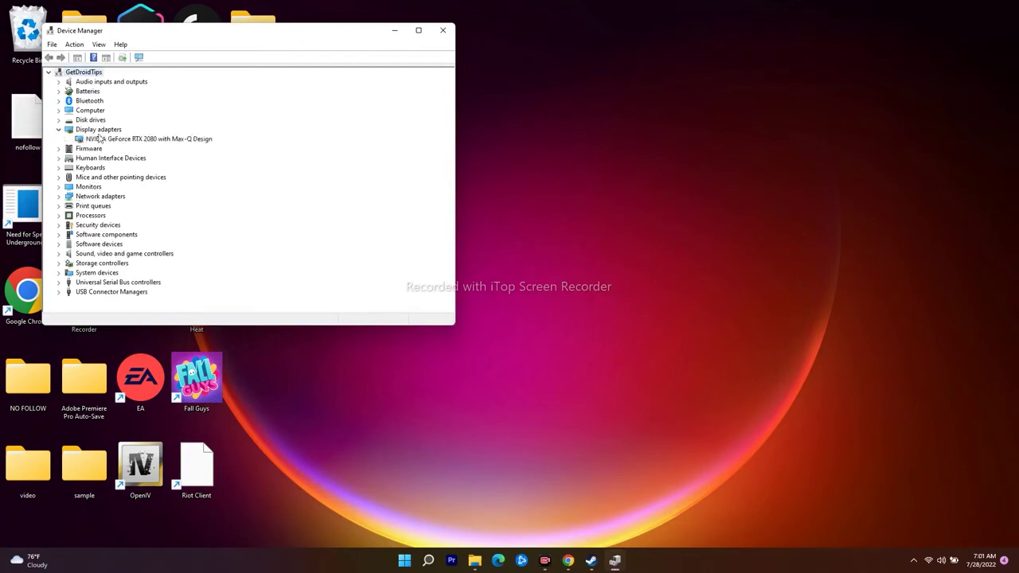
Step: Search automatically for drivers for the NVIDIA GeForce RTX 2080 with Max-Q Design, and close Device Manager
right_click(157, 142)
click(174, 150)
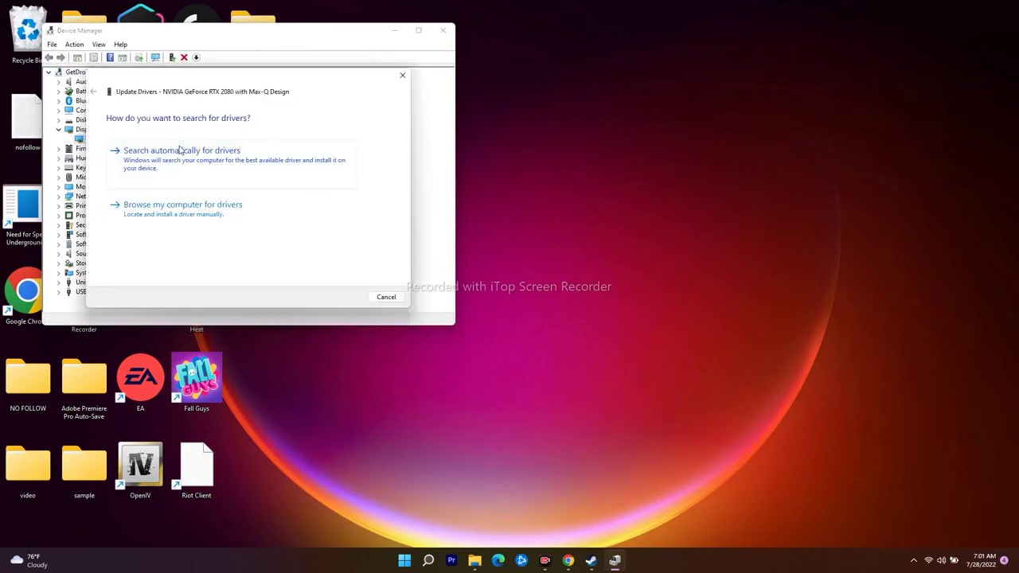
click(180, 154)
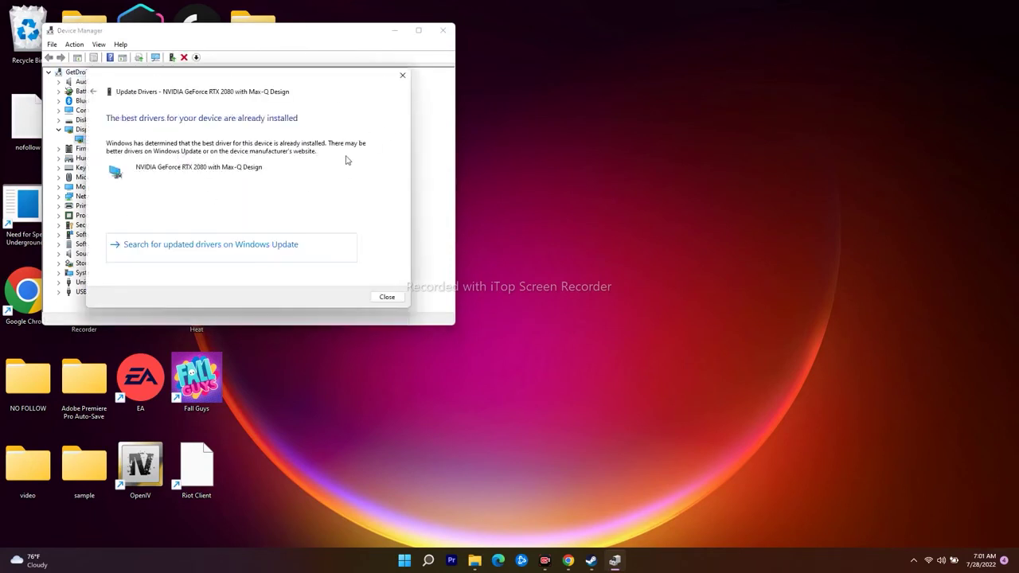
click(402, 75)
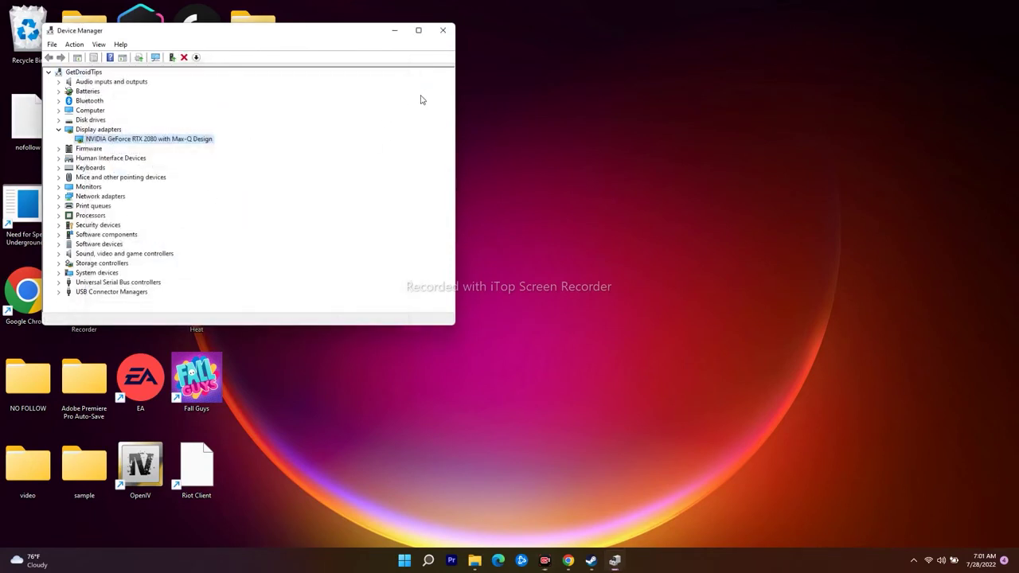
click(443, 31)
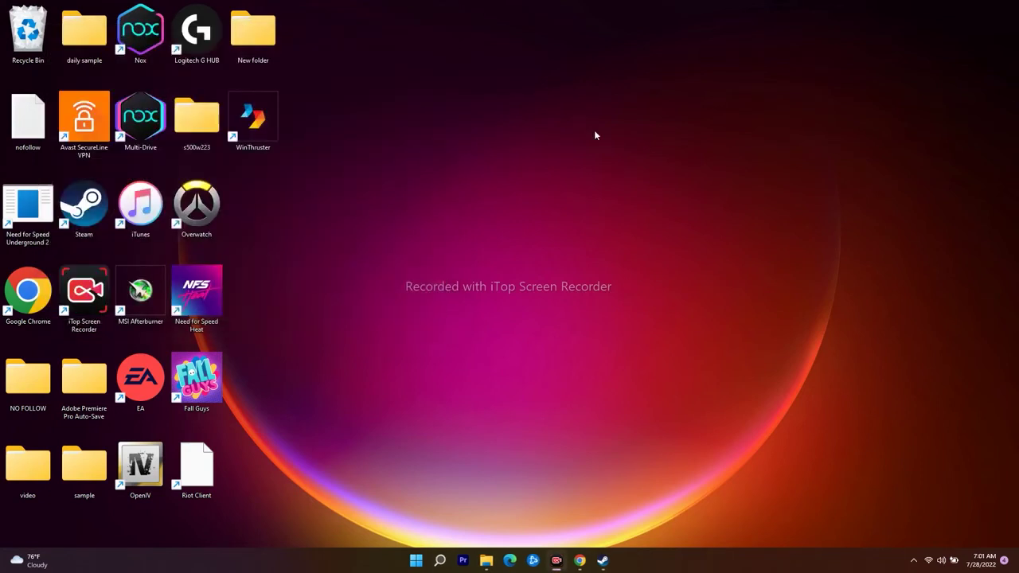
Step: Retry the failed updates on the Windows Update page of Settings, and close Settings
click(439, 560)
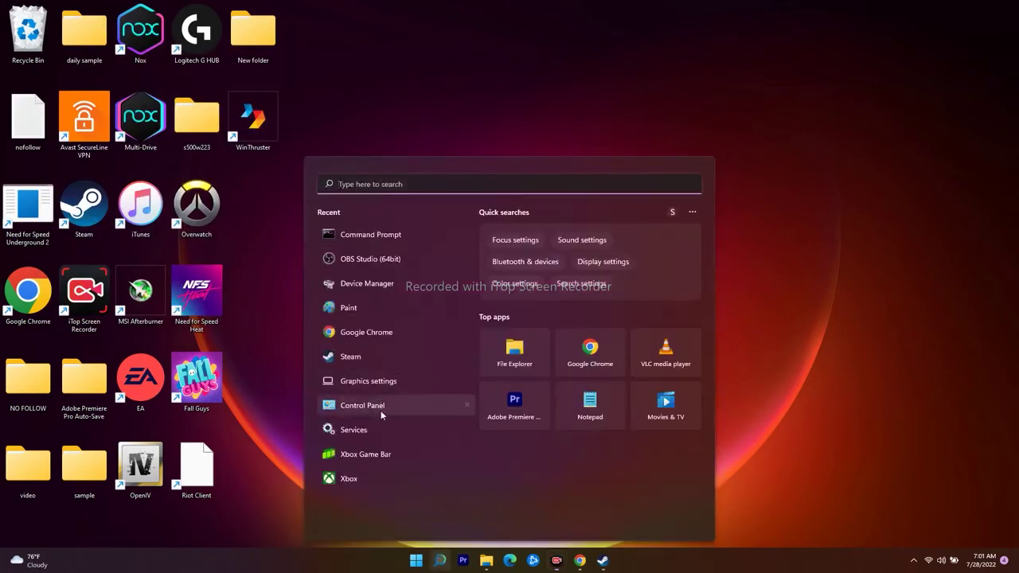
text(set)
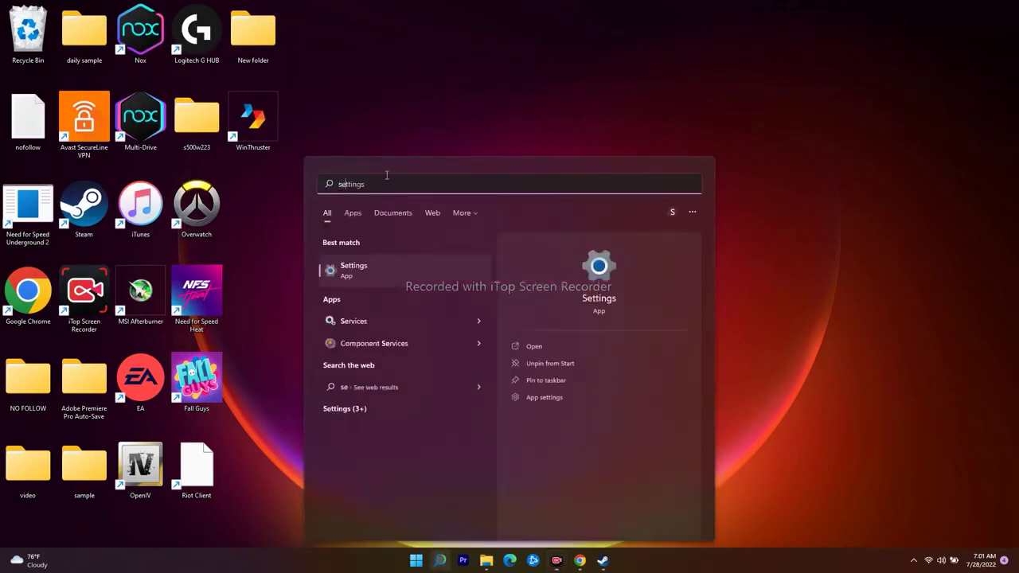
click(390, 273)
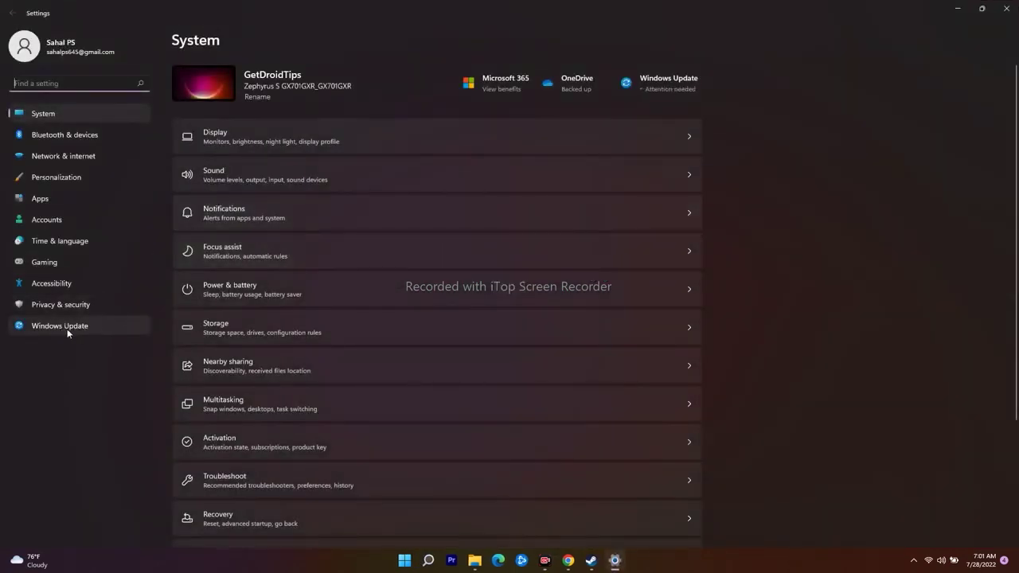
click(86, 326)
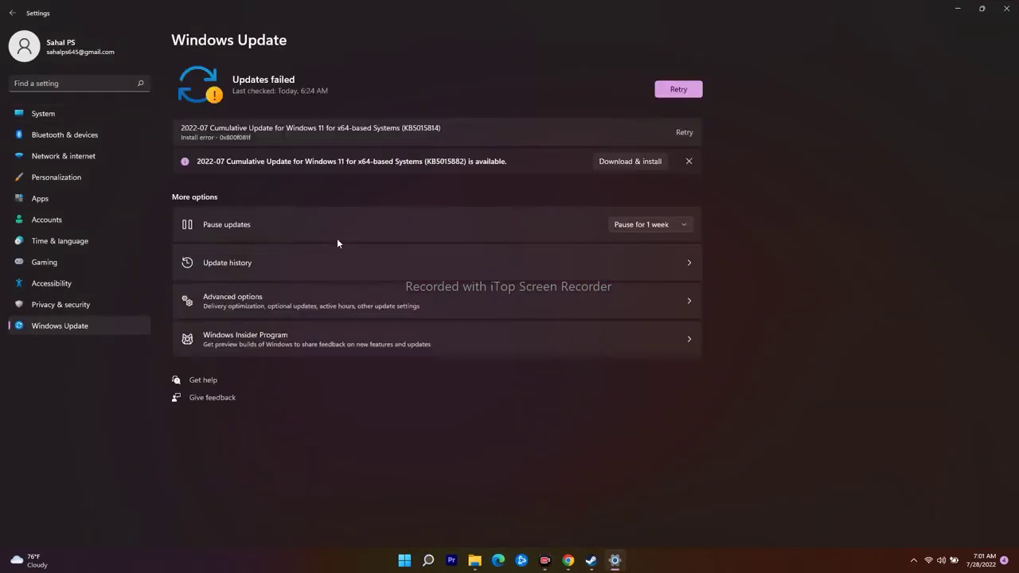
click(679, 89)
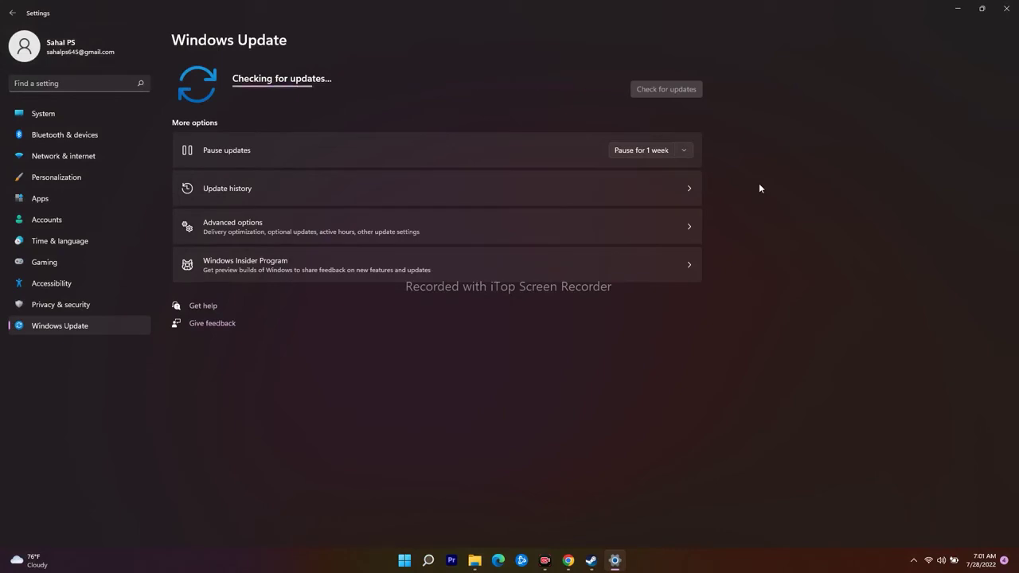
mouse_move(591, 560)
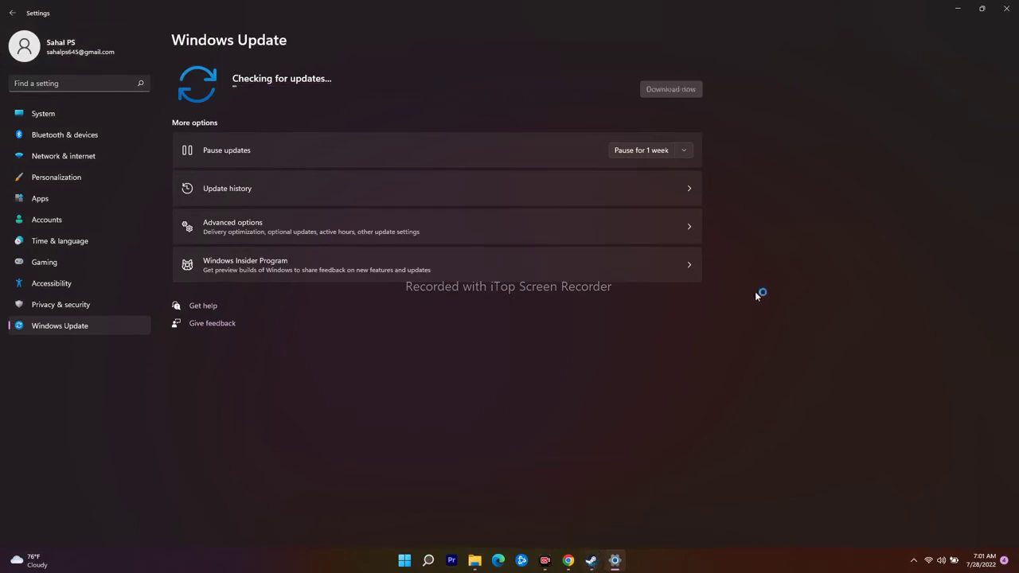
click(1006, 9)
Step: Switch to Steam and open the game library
click(603, 561)
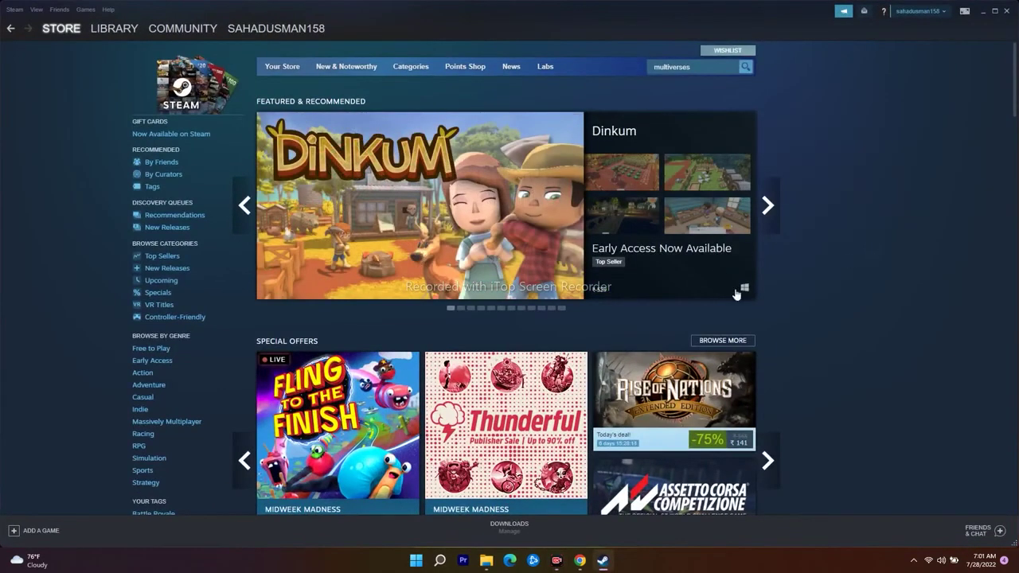
click(113, 30)
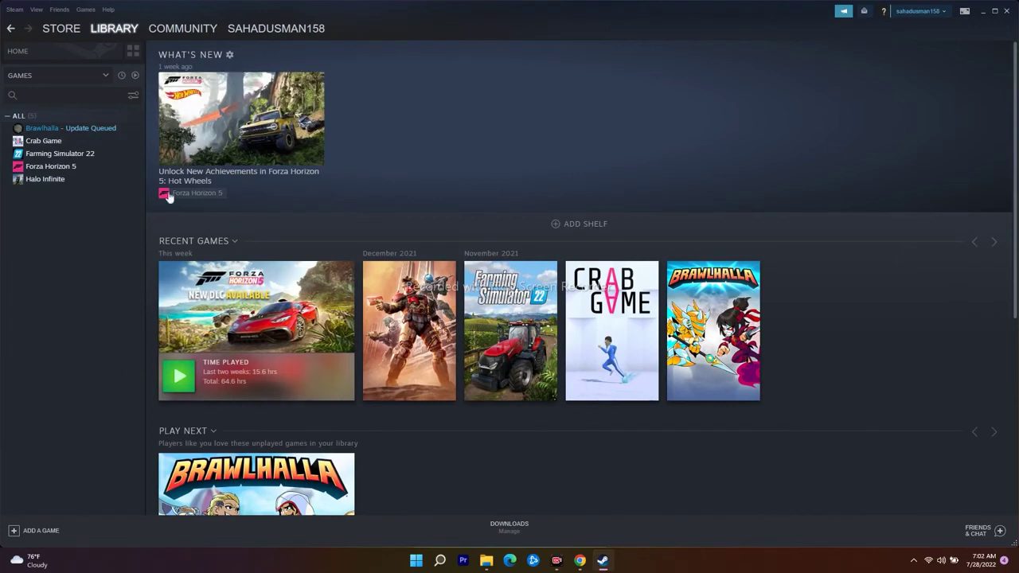
mouse_move(60, 32)
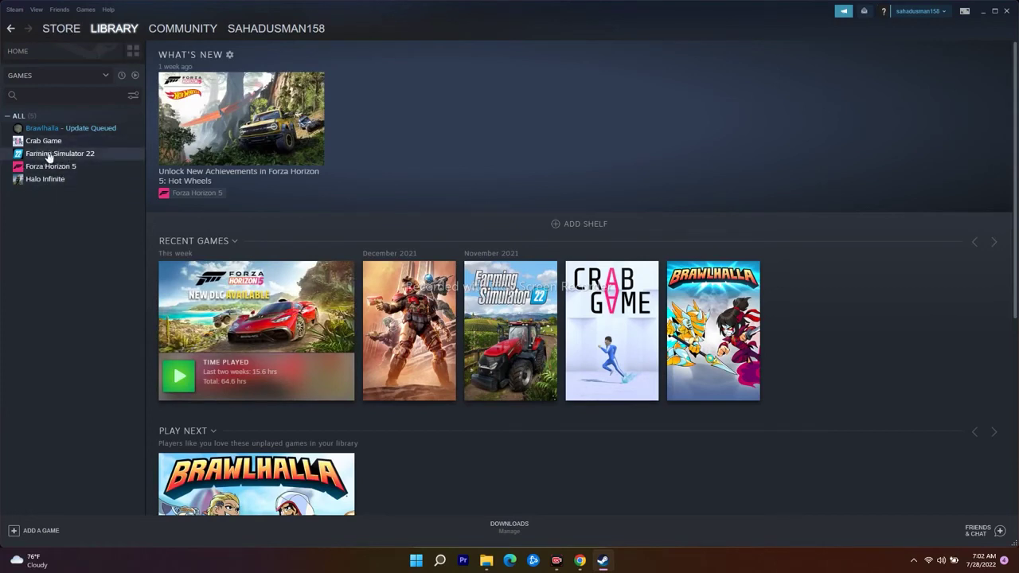
mouse_move(125, 33)
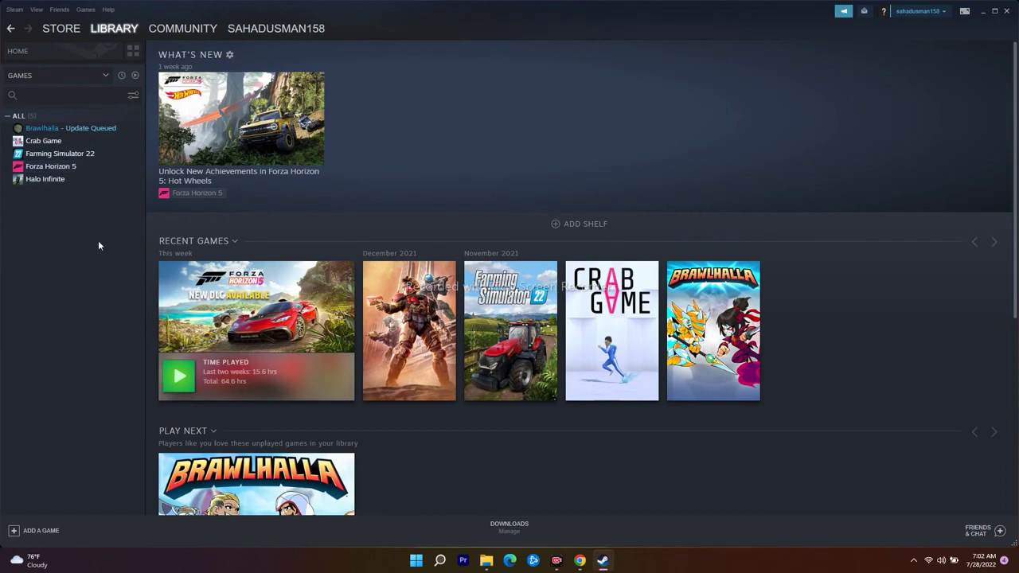
Step: Start verifying the integrity of the Forza Horizon 5 game files, and return to the store page before minimizing Steam
right_click(89, 166)
click(104, 234)
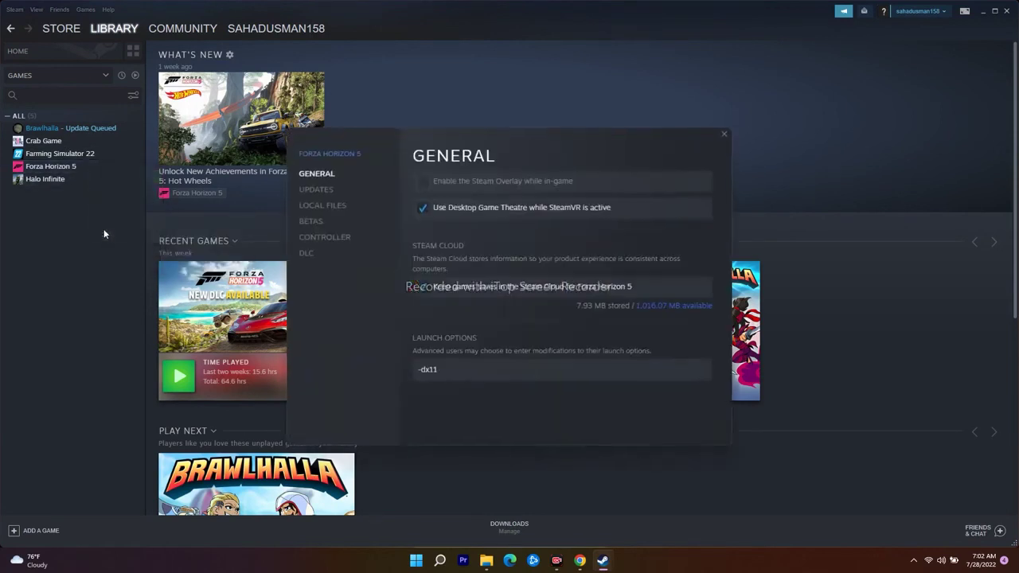
click(324, 206)
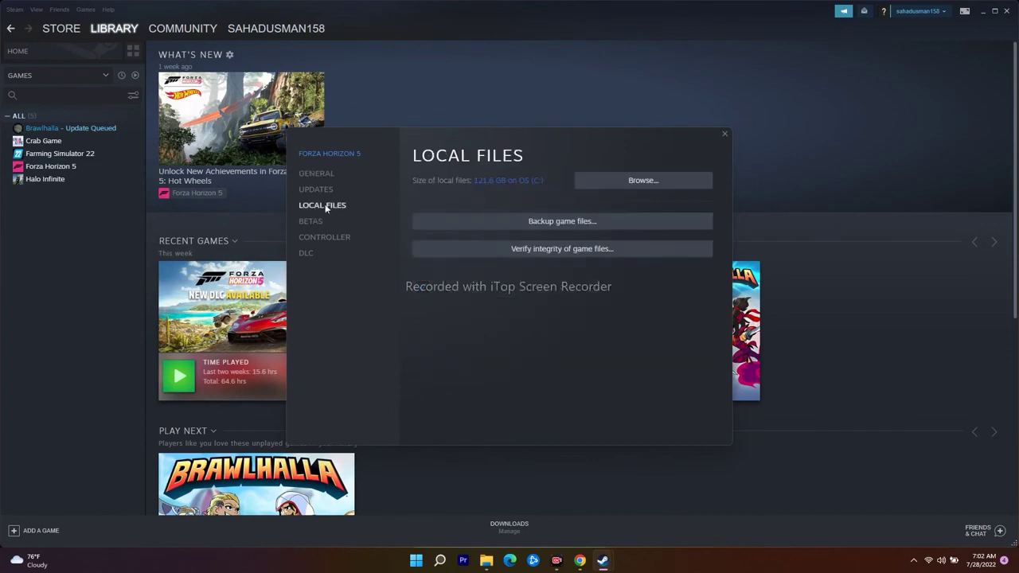
click(587, 250)
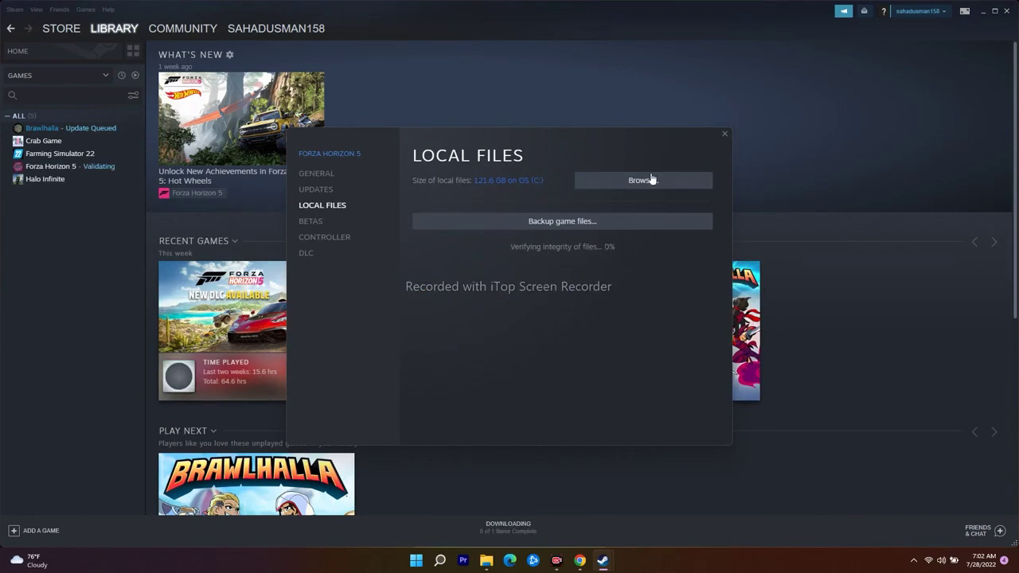
click(725, 136)
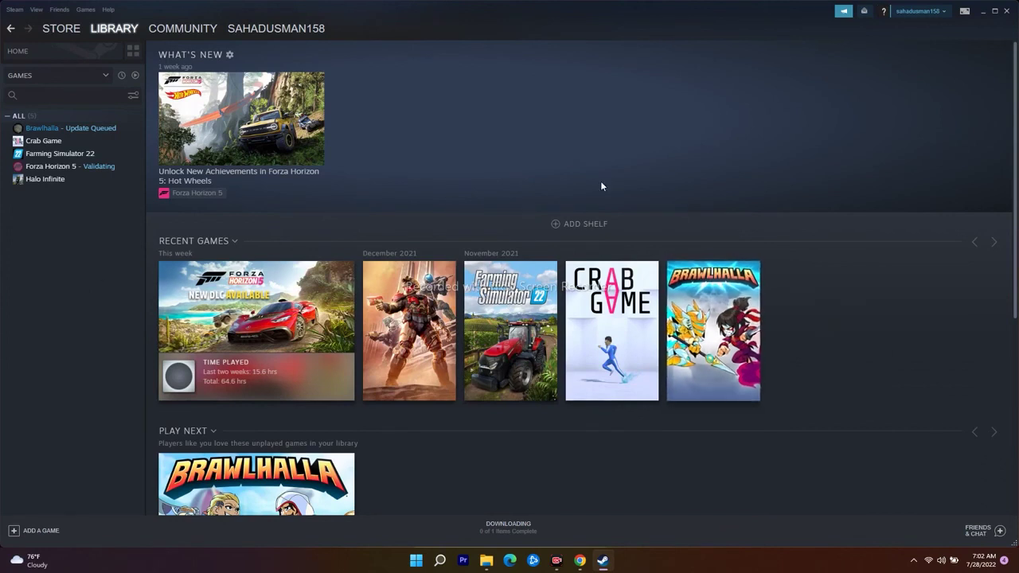
click(78, 32)
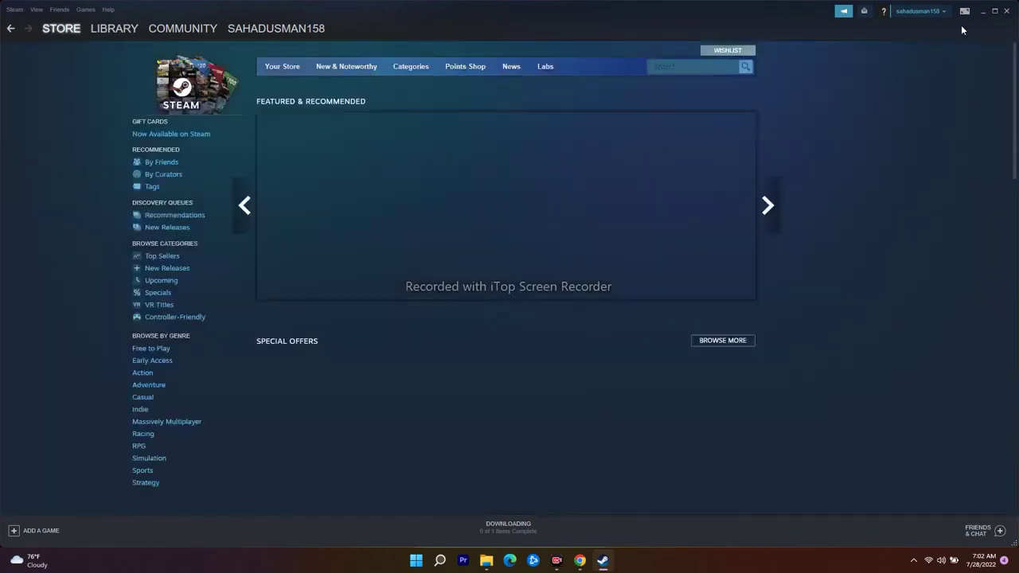
click(983, 10)
Step: Switch to Chrome and look over the MultiVersus UE4 Fatal Error Crash article and the GetDroidTips home page, and minimize the browser
click(580, 560)
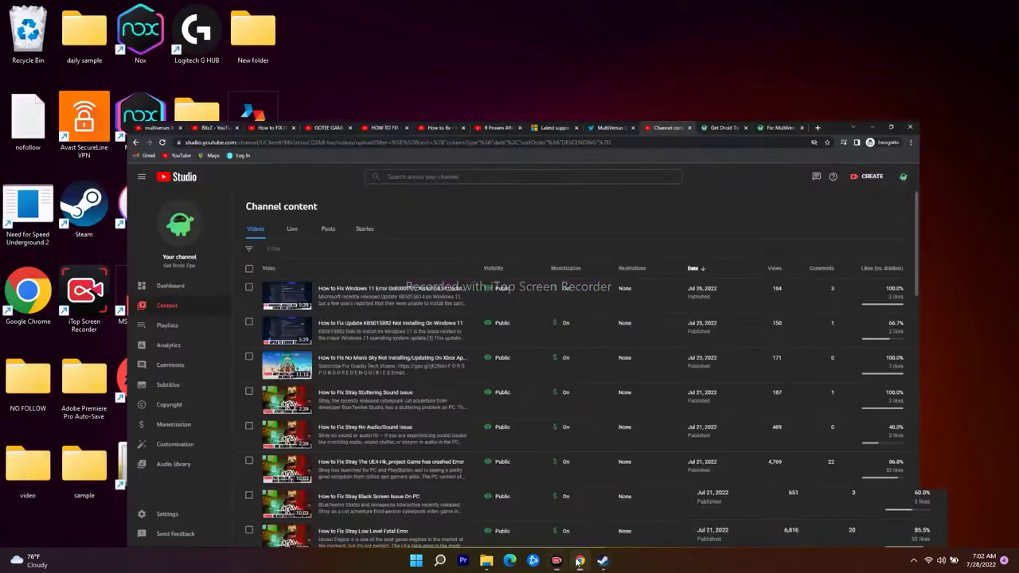
click(832, 8)
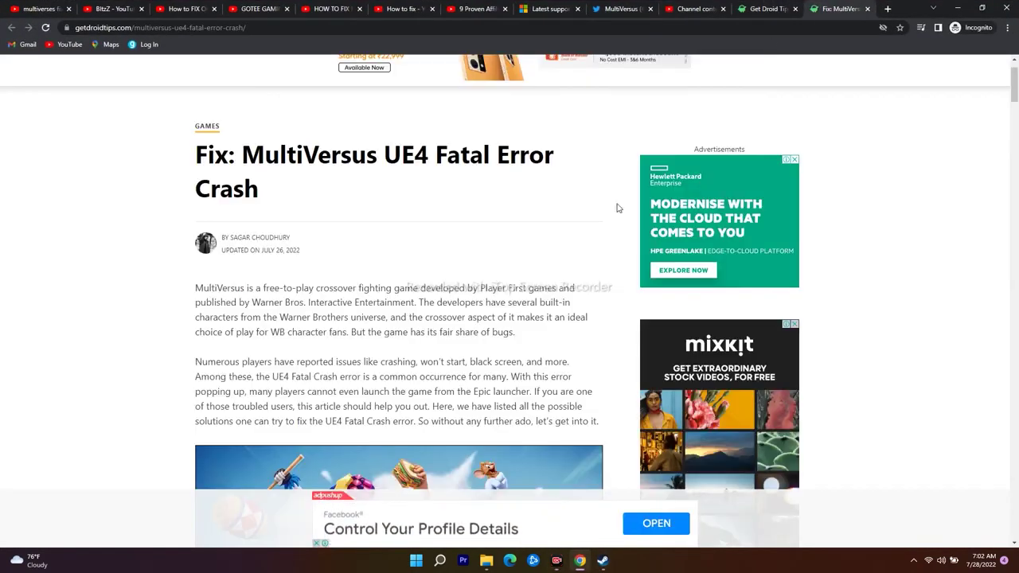
scroll(571, 267, up, 1)
click(757, 8)
scroll(827, 287, up, 5)
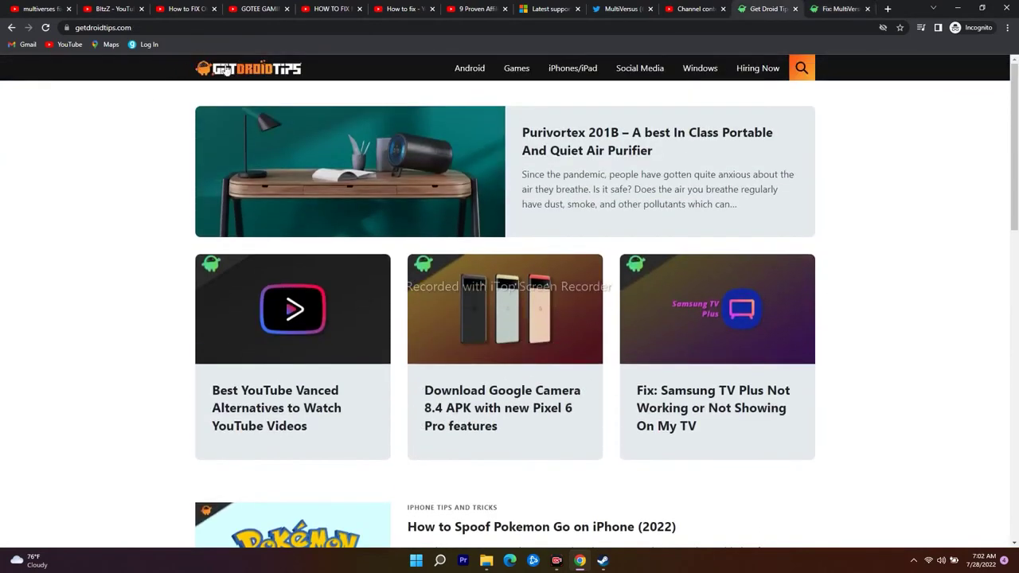
scroll(835, 207, down, 5)
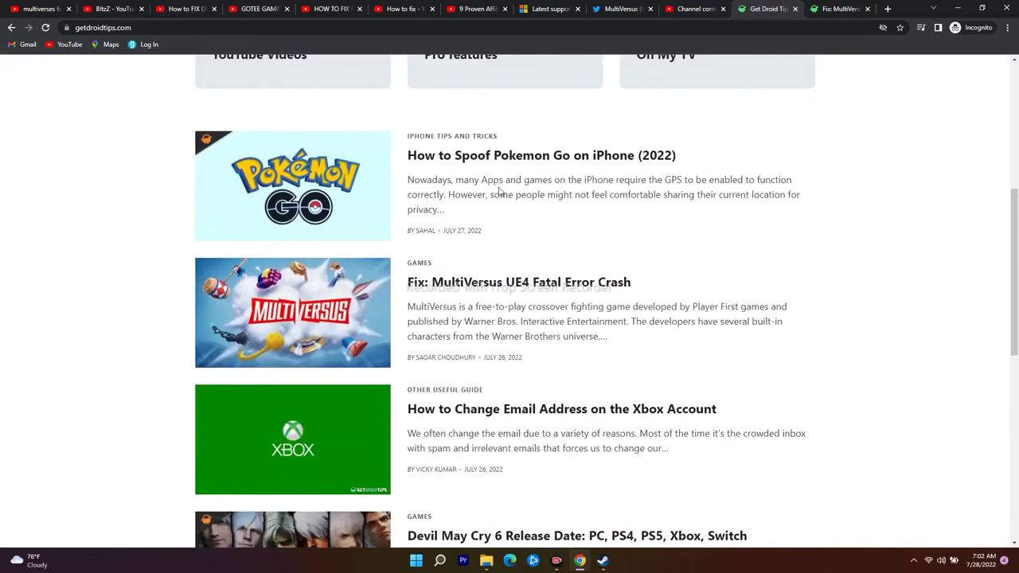
scroll(752, 282, up, 5)
scroll(752, 282, down, 5)
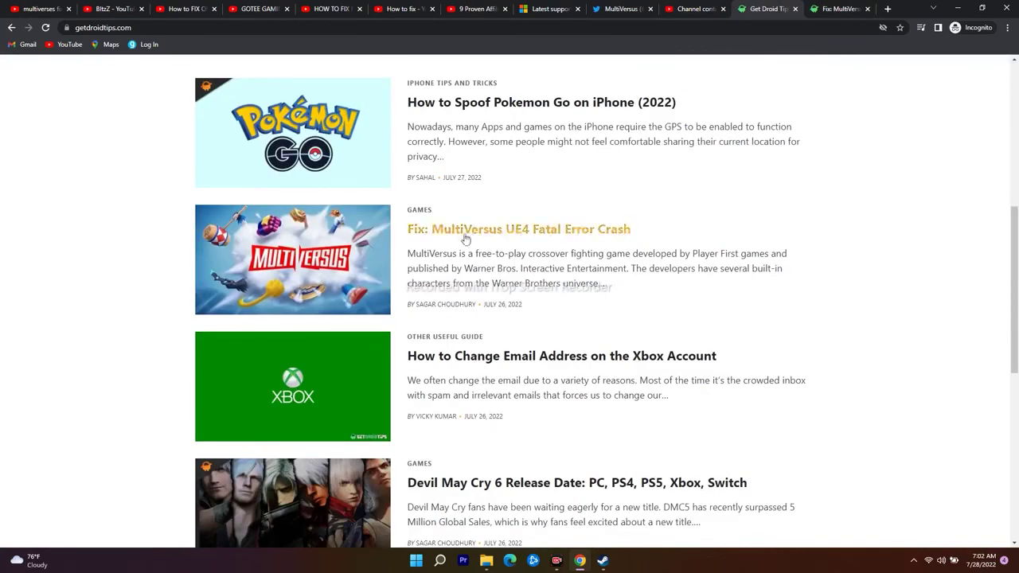
scroll(814, 282, up, 5)
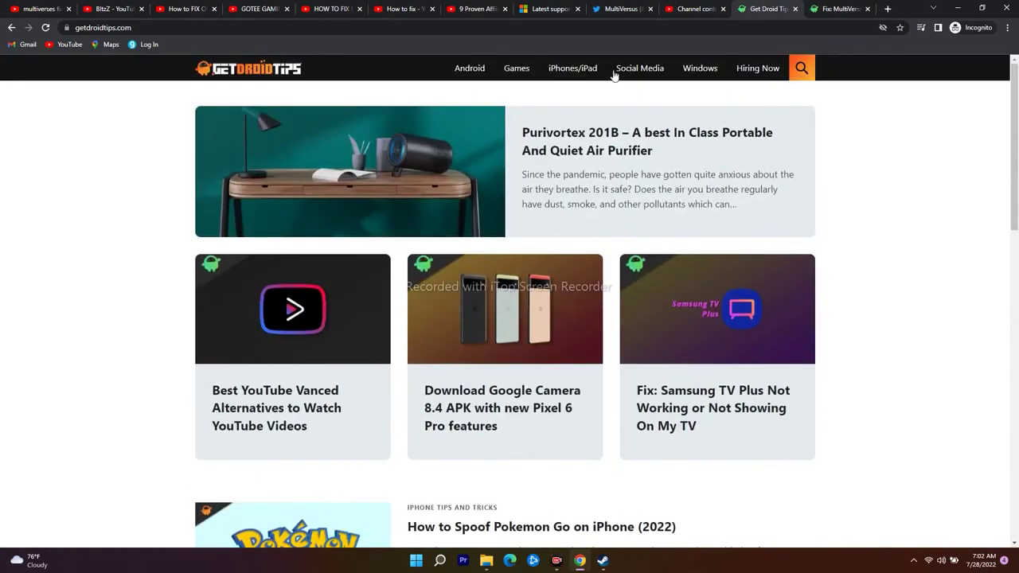
click(959, 5)
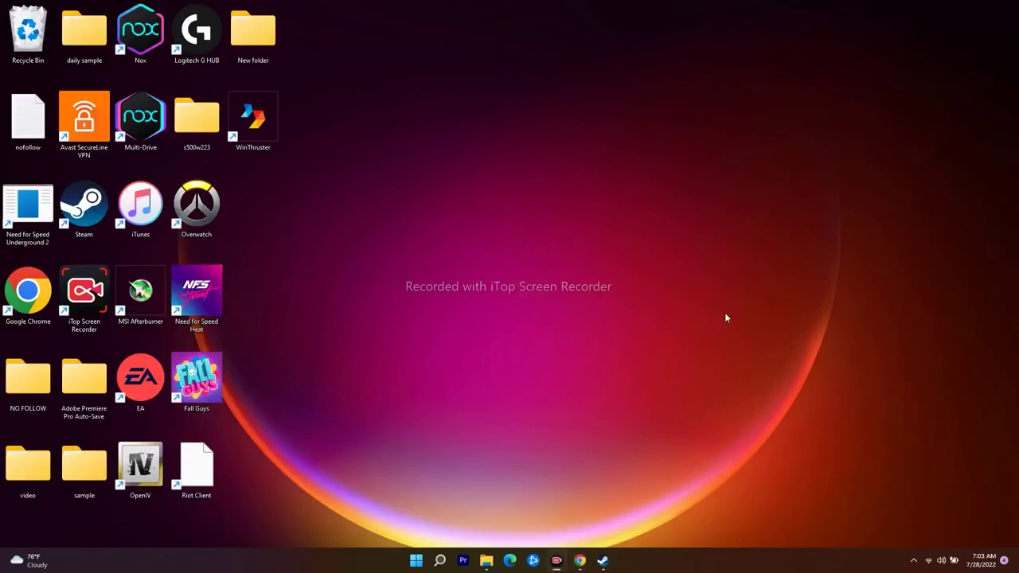